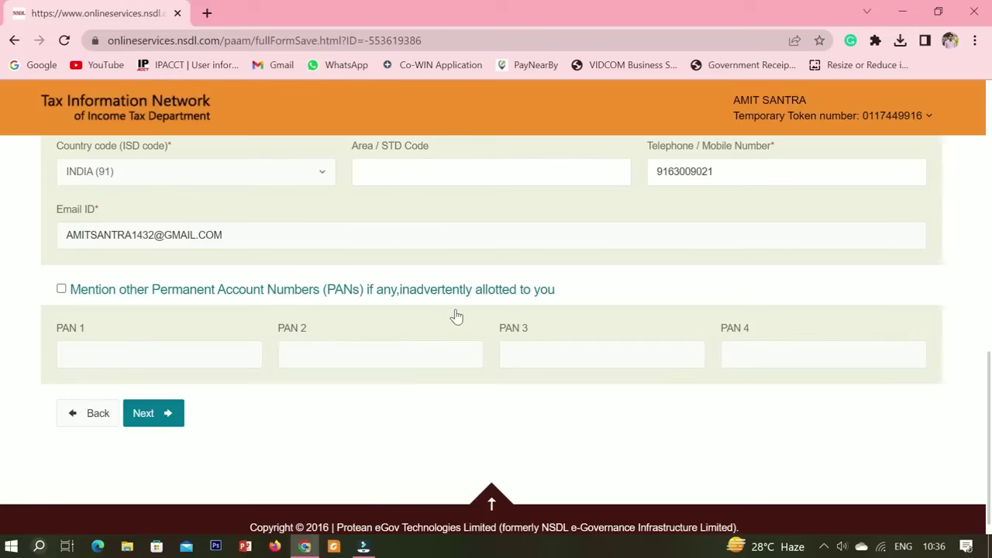
Save the contact details and move on to the Document details step.
click(156, 416)
scroll(492, 374, down, 2)
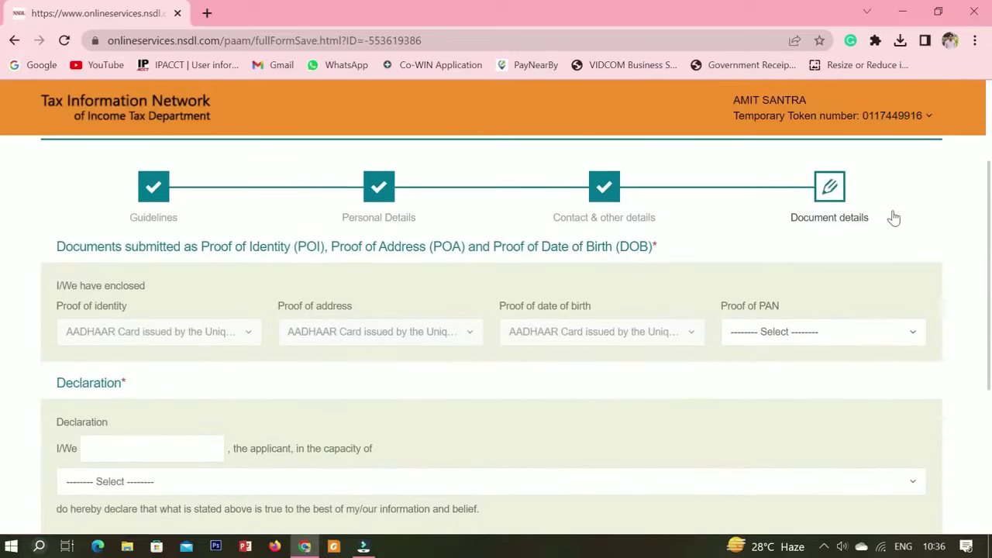
scroll(651, 256, down, 1)
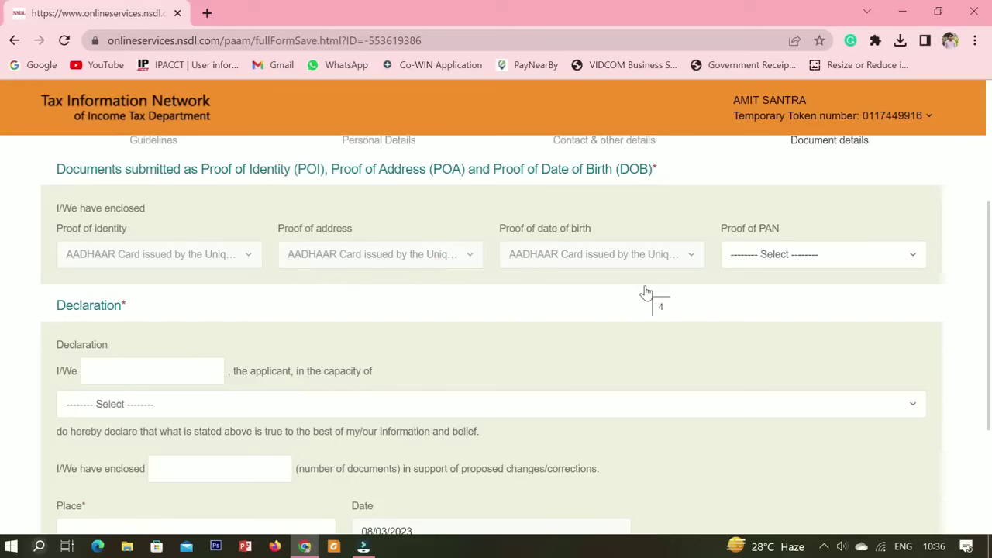
Set Proof of PAN to Copy of Pan Card.
click(777, 262)
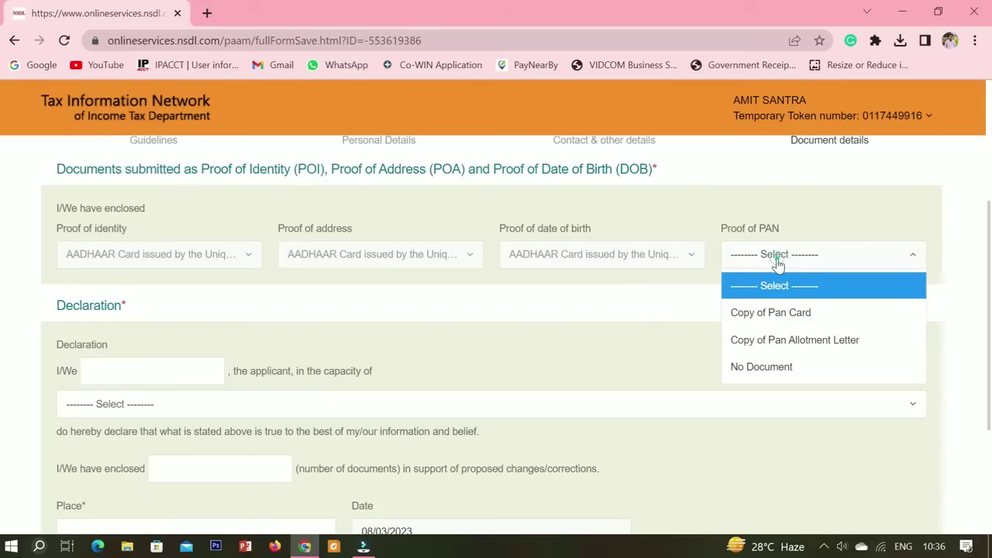
click(804, 313)
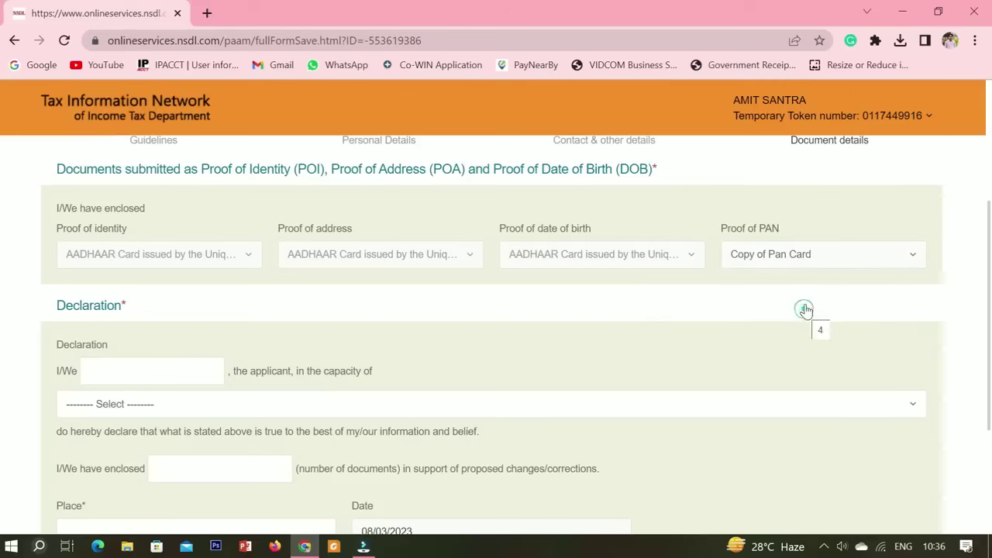
click(821, 260)
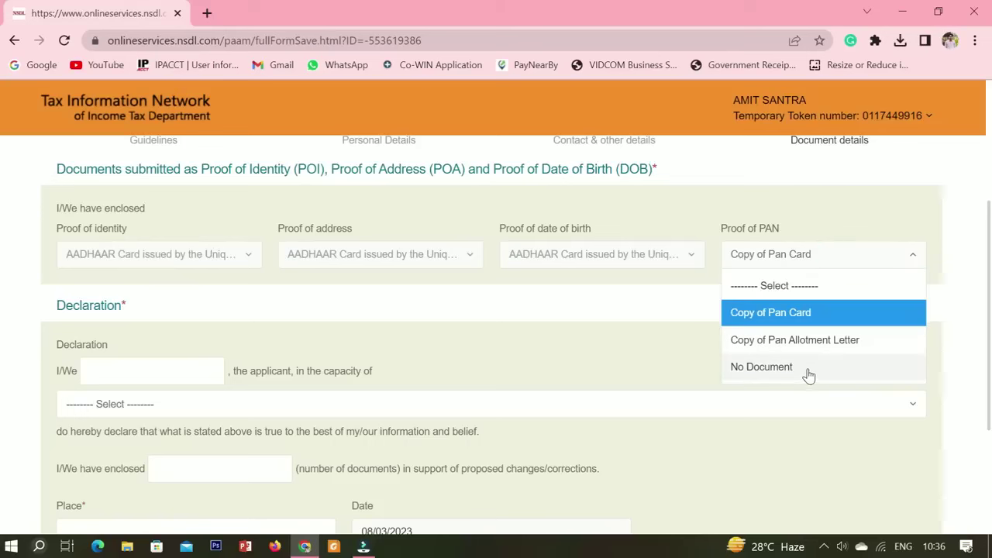
click(832, 313)
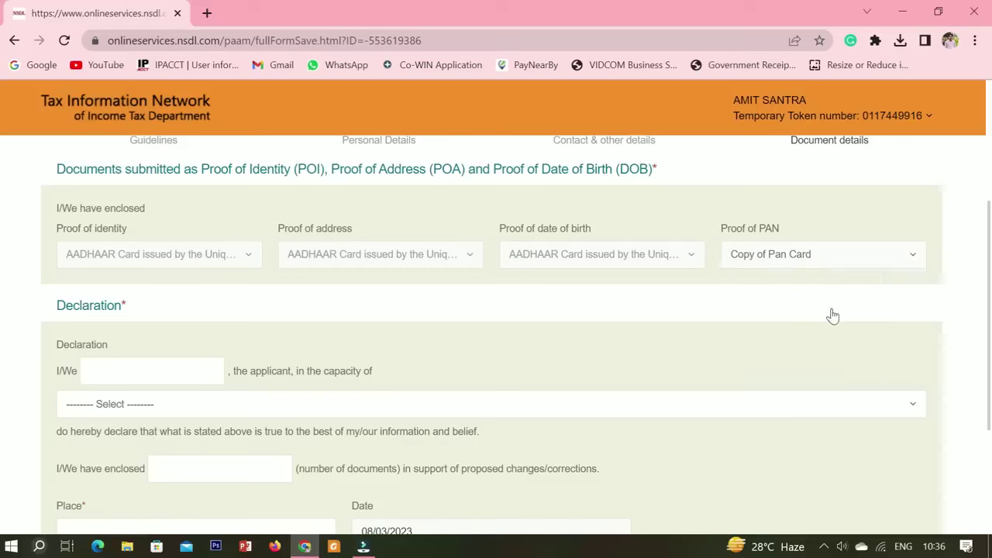
scroll(78, 283, down, 1)
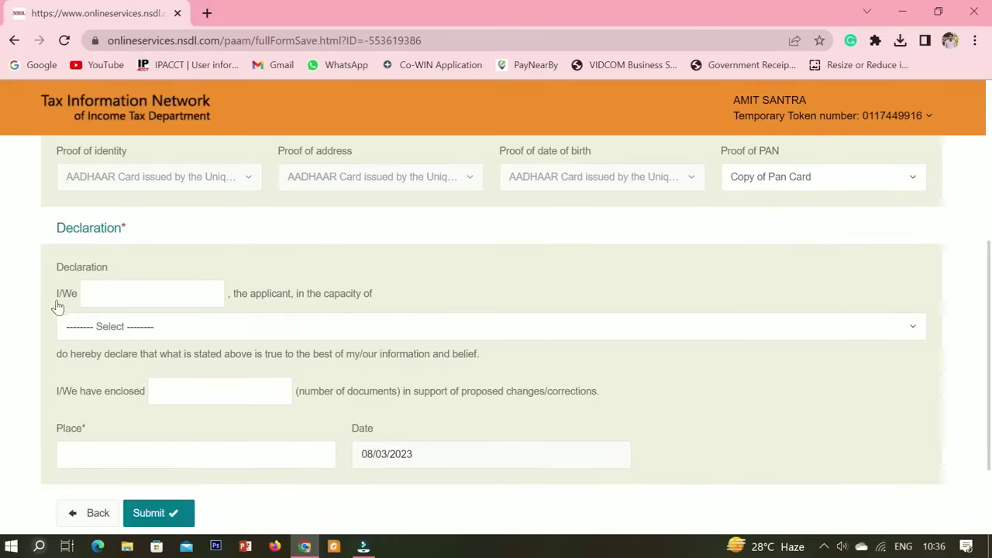
Declare the applicant's capacity as Himself/Herself and dismiss the save-details alert.
click(148, 334)
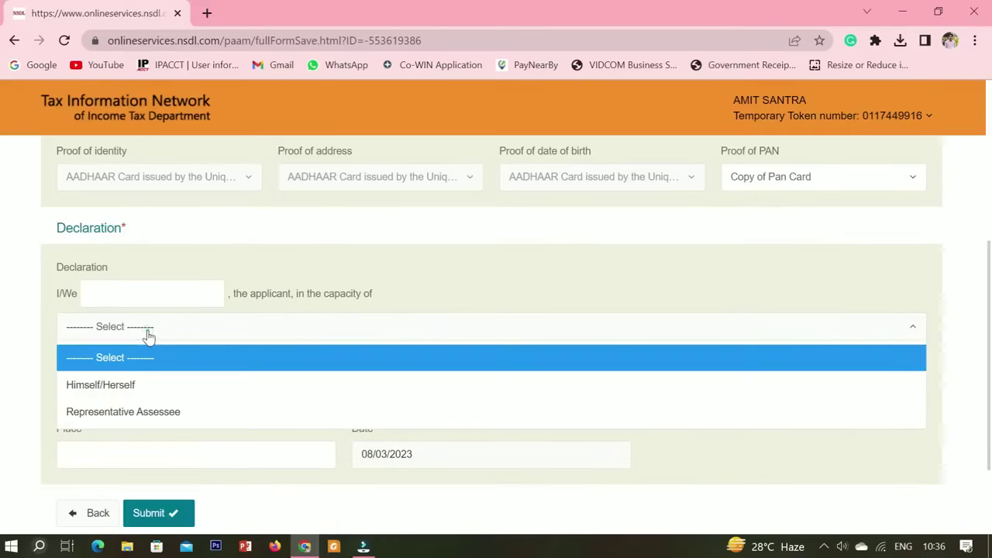
click(148, 388)
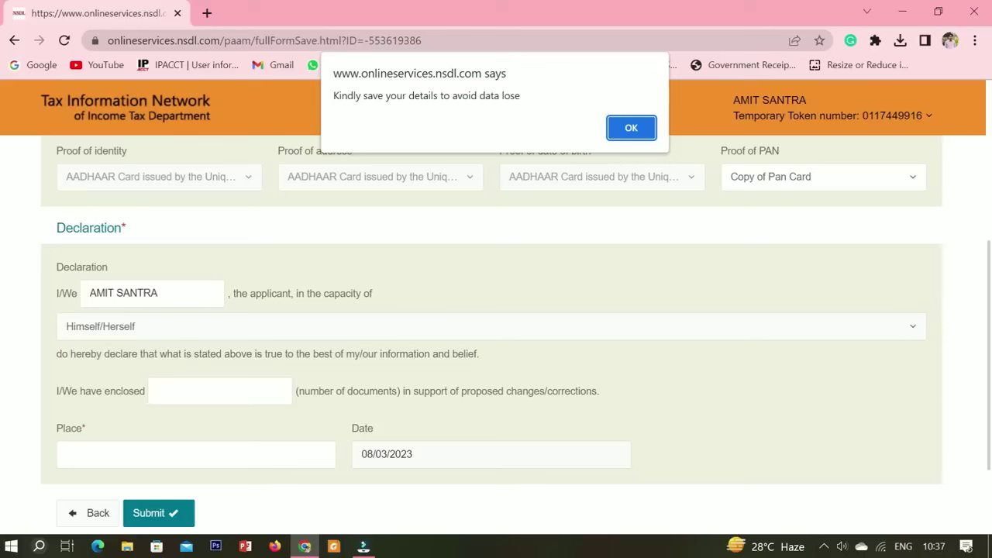
click(646, 134)
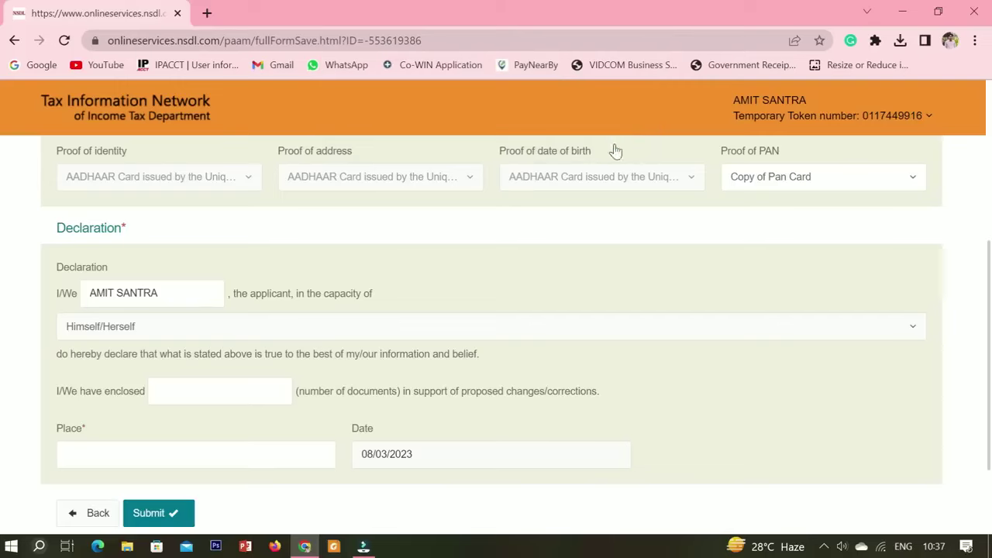
scroll(353, 254, down, 2)
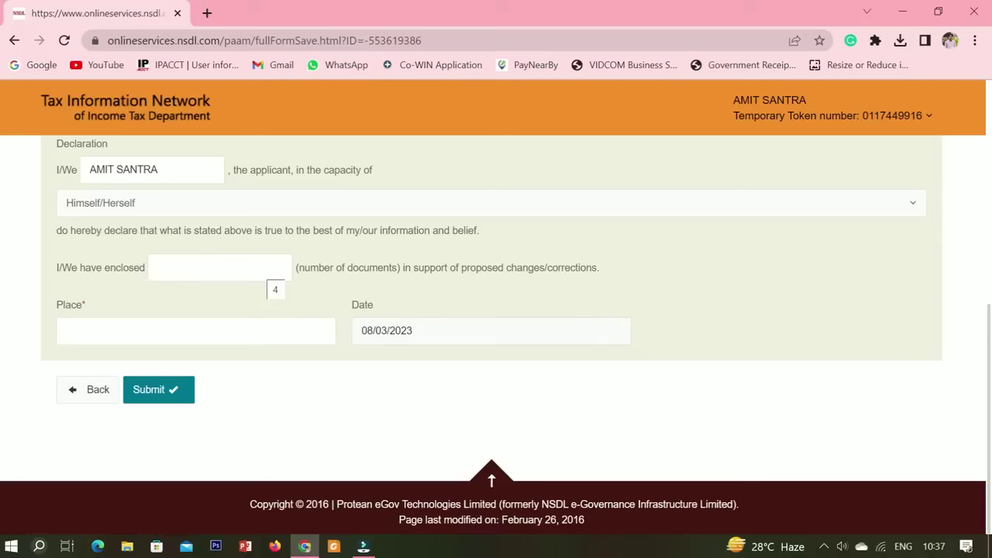
Enter 2 enclosed documents, fill the place from a saved suggestion, and submit.
click(256, 266)
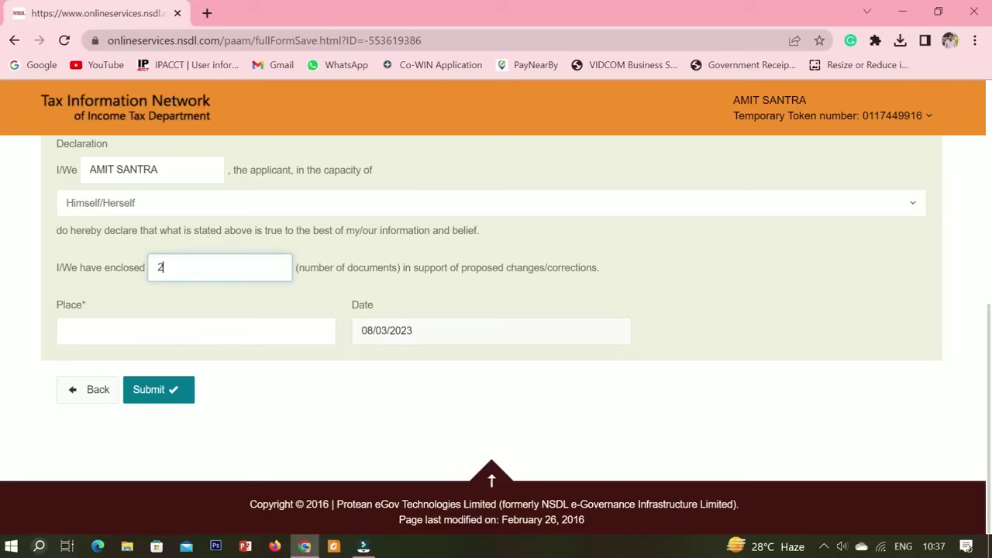
click(127, 339)
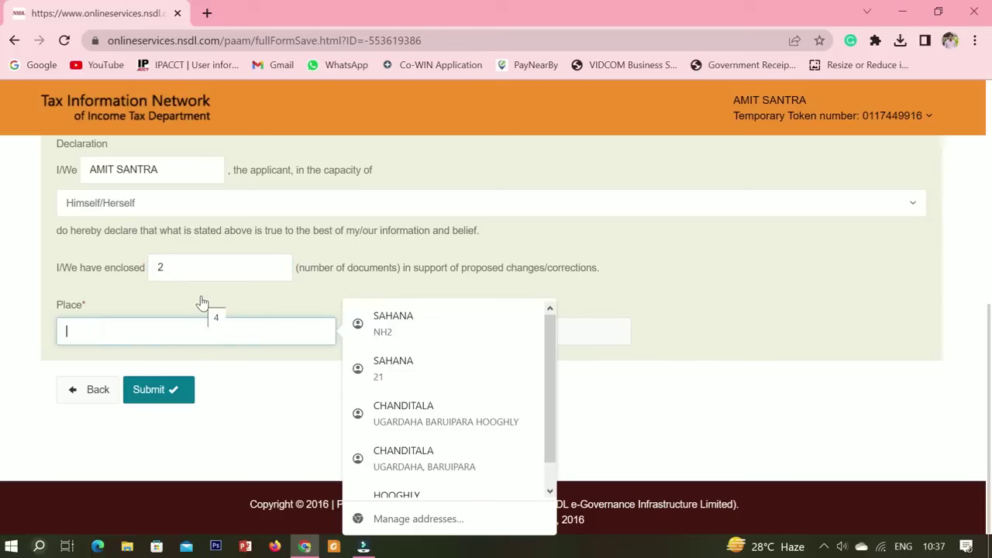
click(391, 323)
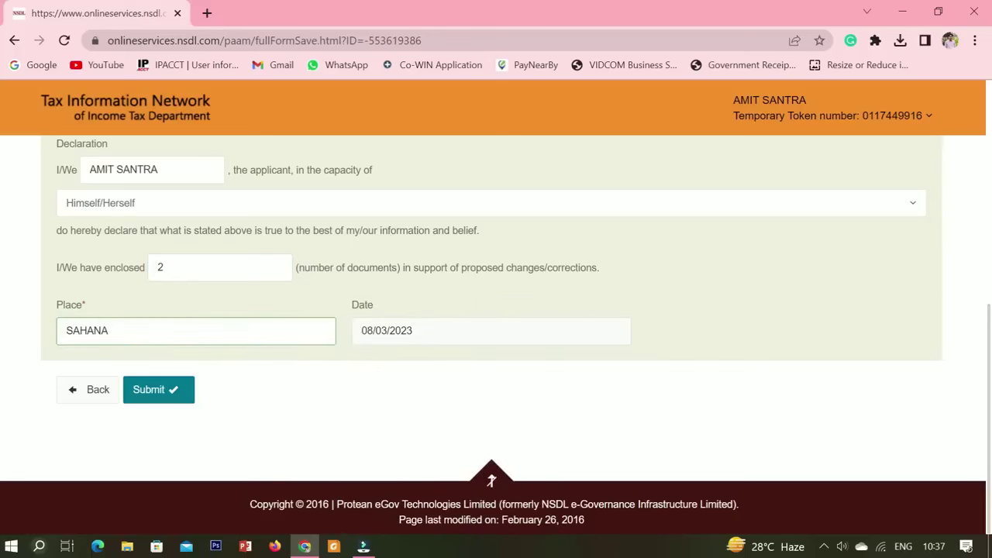
click(164, 396)
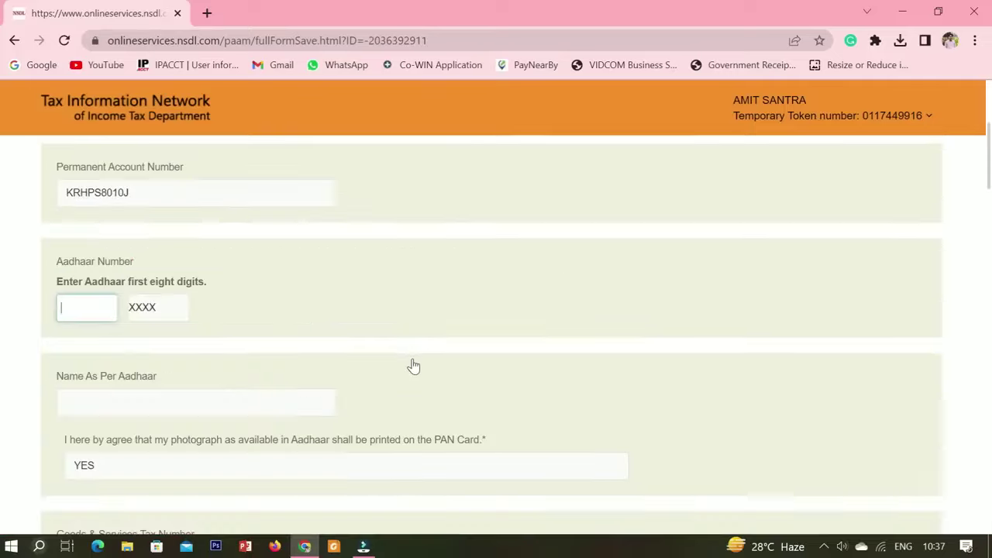
Review the form preview down to the declaration with place SAHANA, dated 08/03/2023.
scroll(415, 362, up, 4)
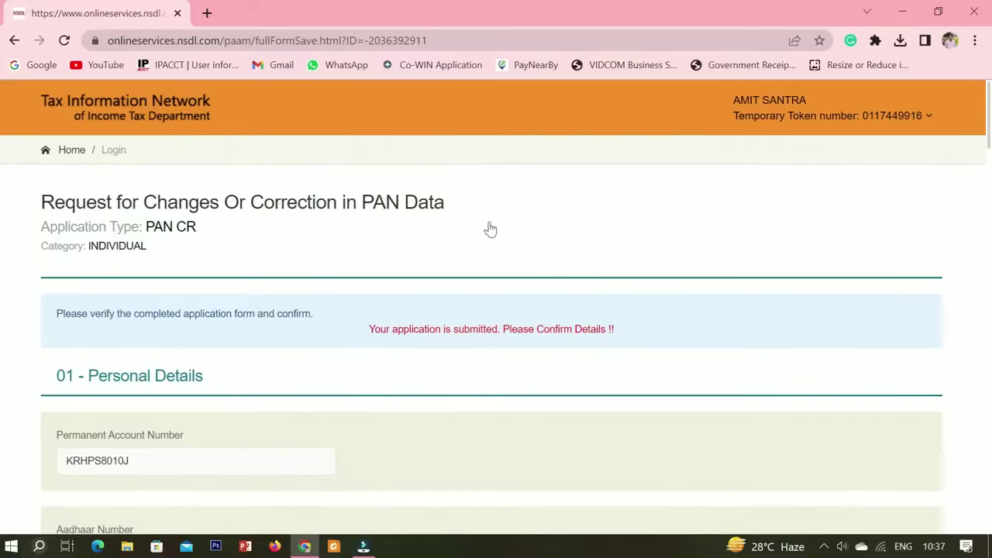
scroll(312, 275, down, 2)
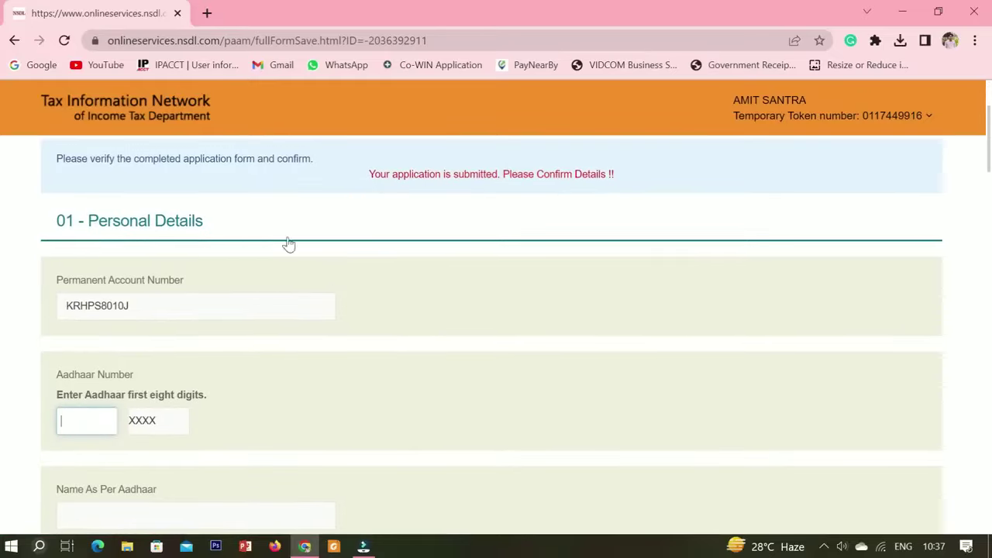
scroll(358, 264, down, 2)
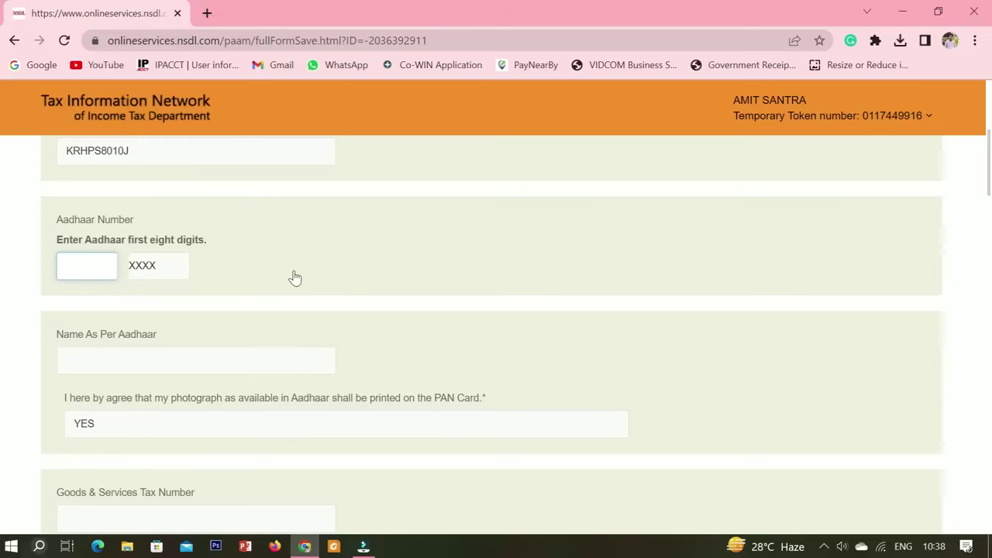
scroll(295, 277, down, 5)
scroll(463, 277, down, 1)
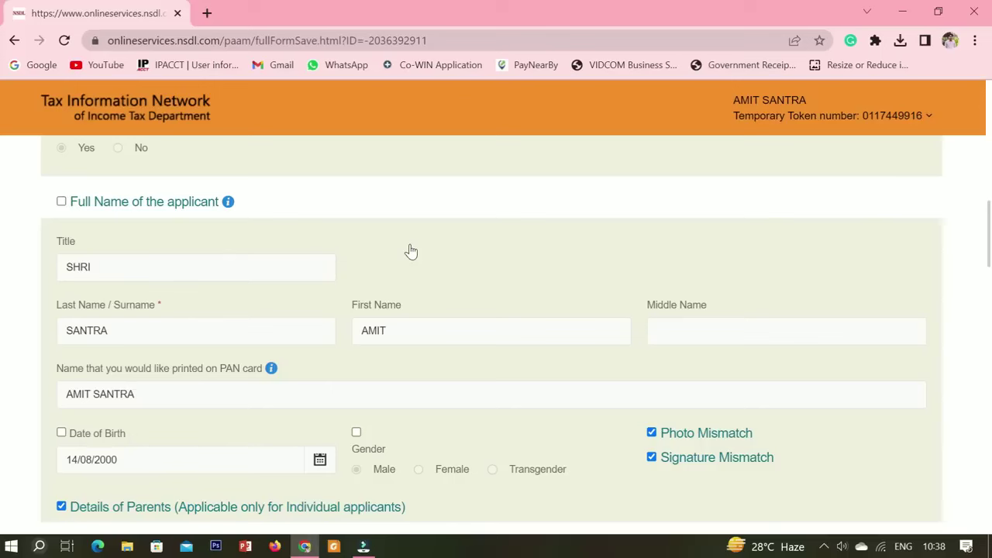
scroll(411, 252, down, 2)
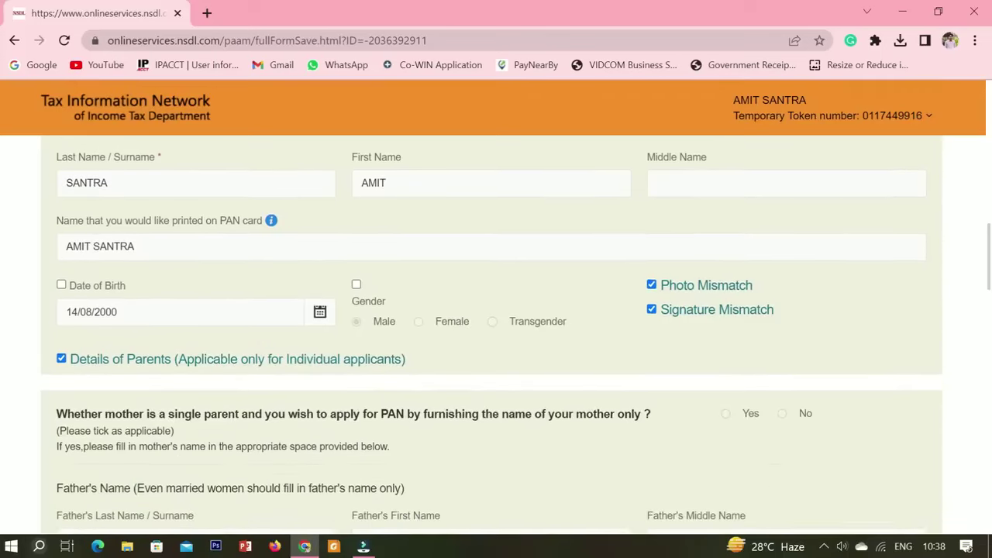
scroll(318, 231, down, 10)
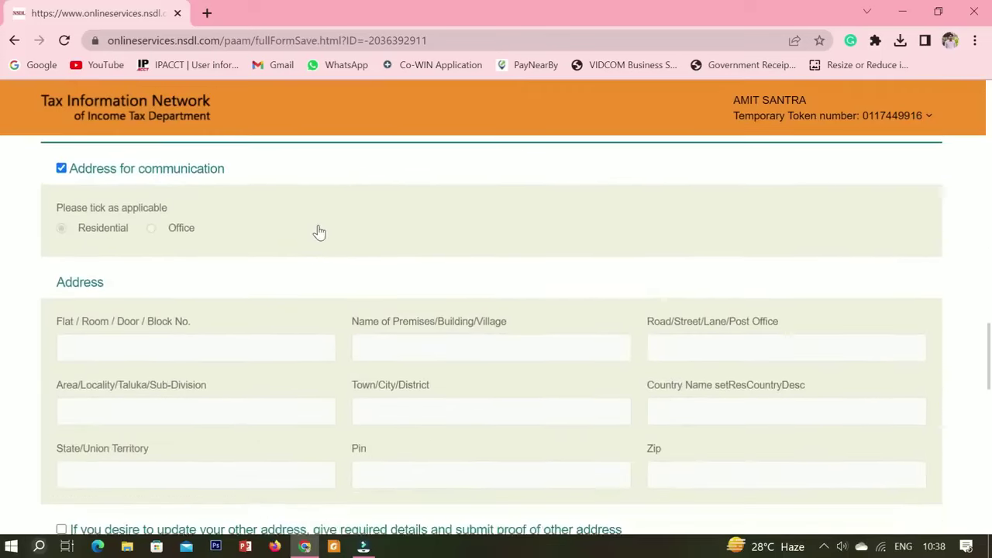
scroll(317, 231, down, 8)
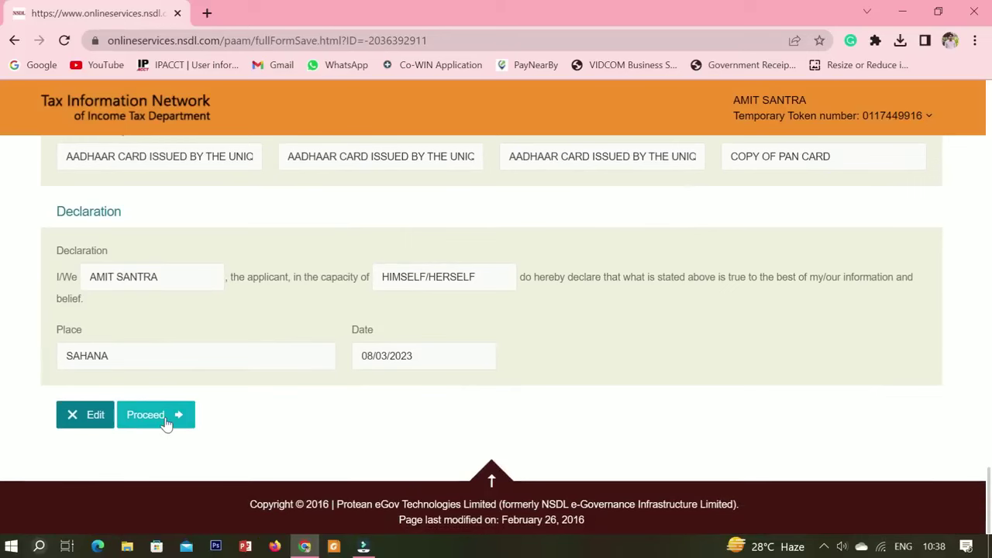
Choose online payment through PAYTM, accept the terms of service, and proceed to payment confirmation.
click(165, 418)
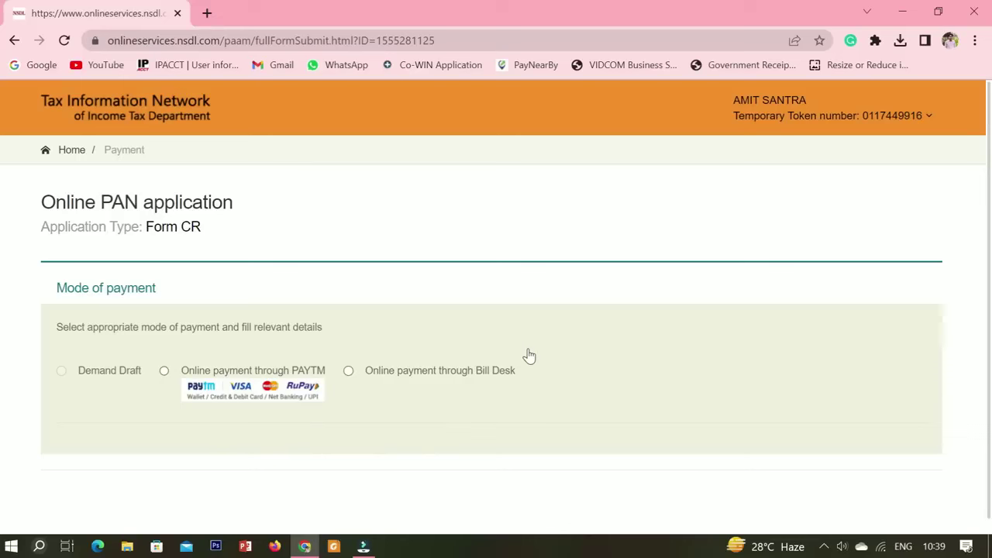
click(165, 372)
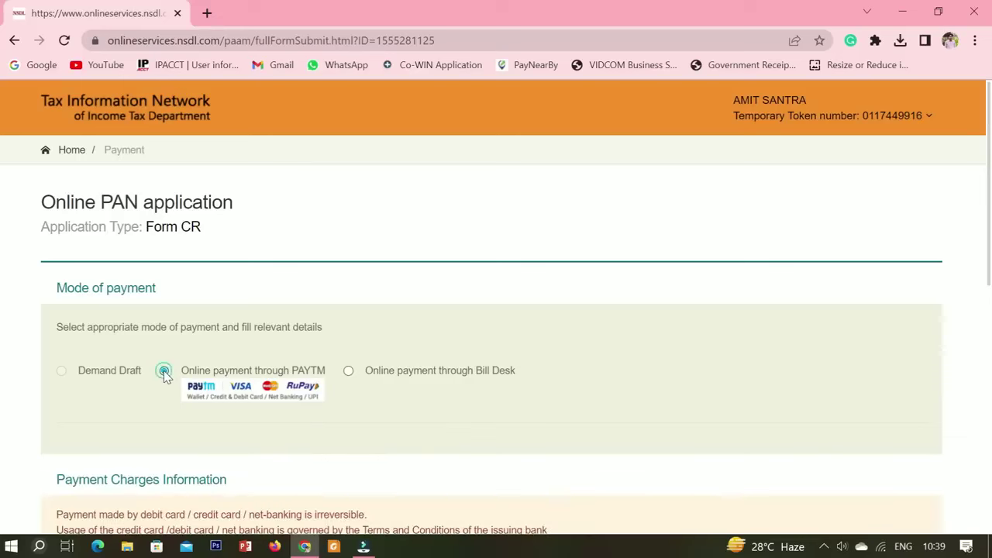
scroll(338, 266, down, 4)
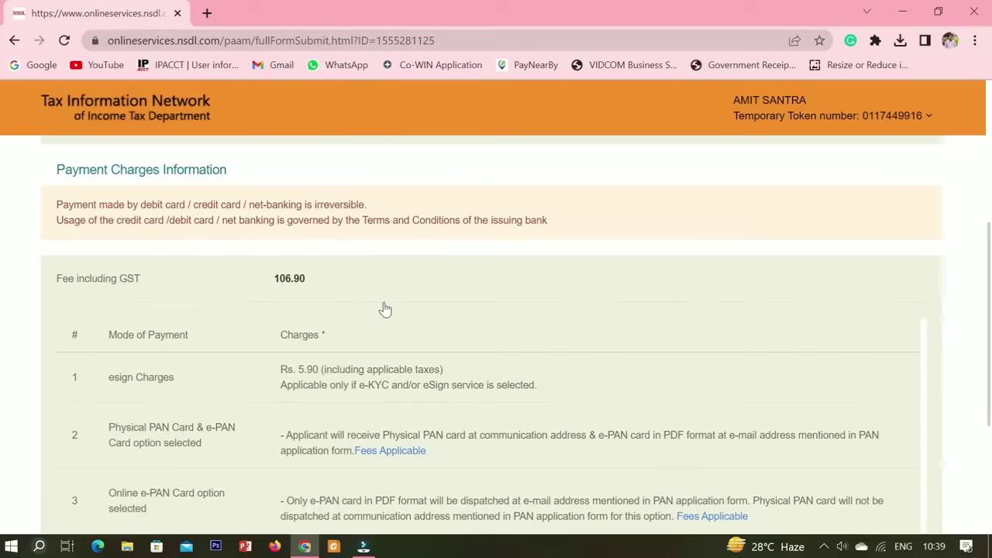
scroll(387, 309, down, 1)
scroll(300, 308, down, 2)
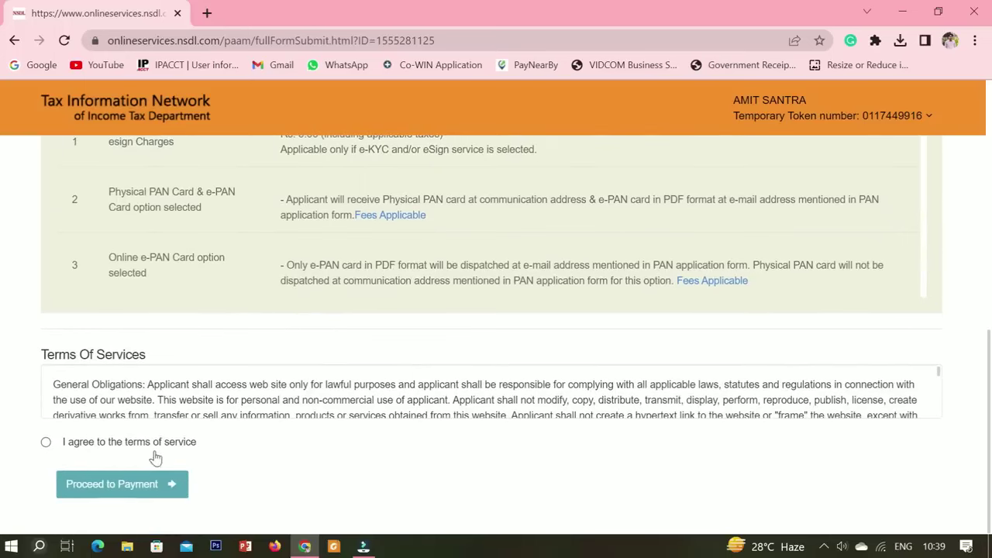
click(46, 443)
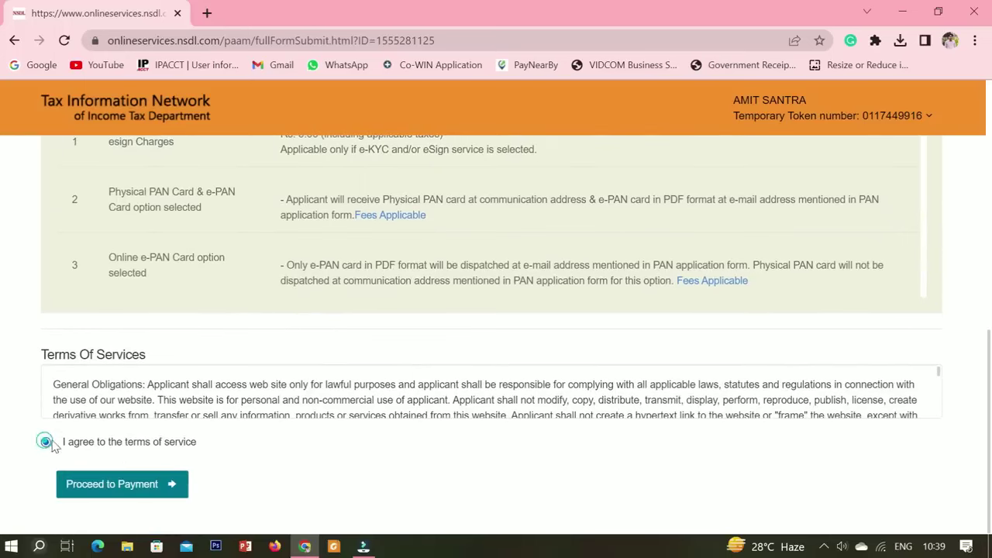
click(111, 485)
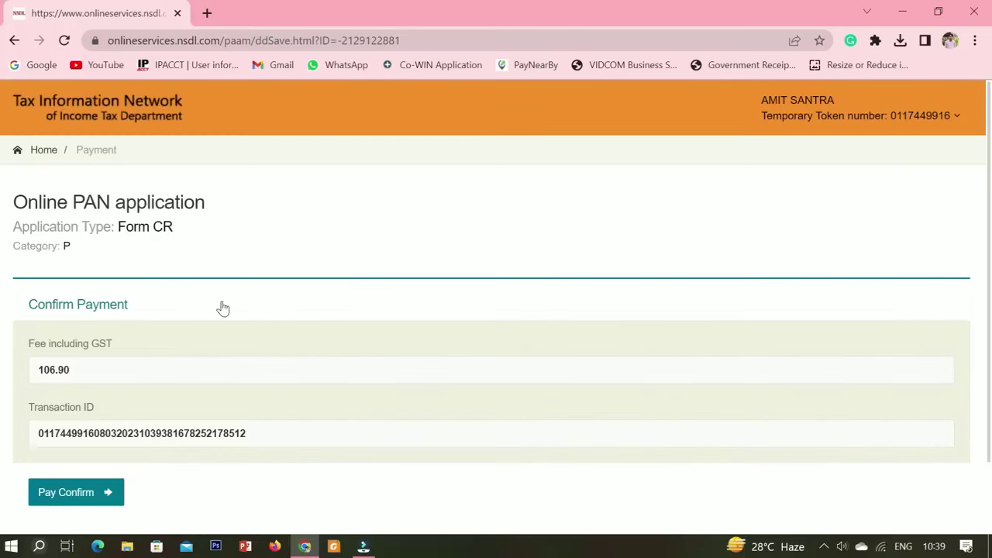
Confirm payment of the 106.90 fee.
scroll(219, 306, down, 1)
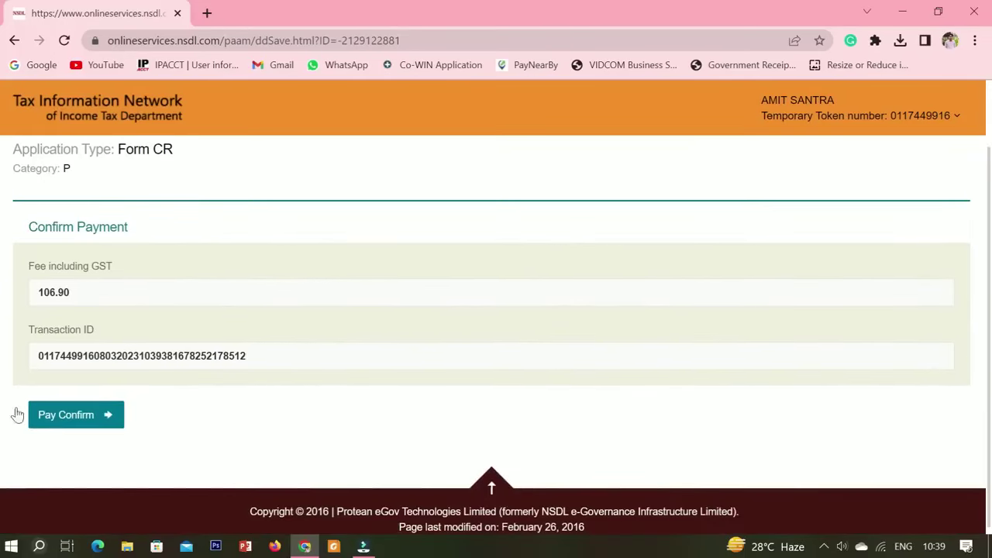
click(94, 425)
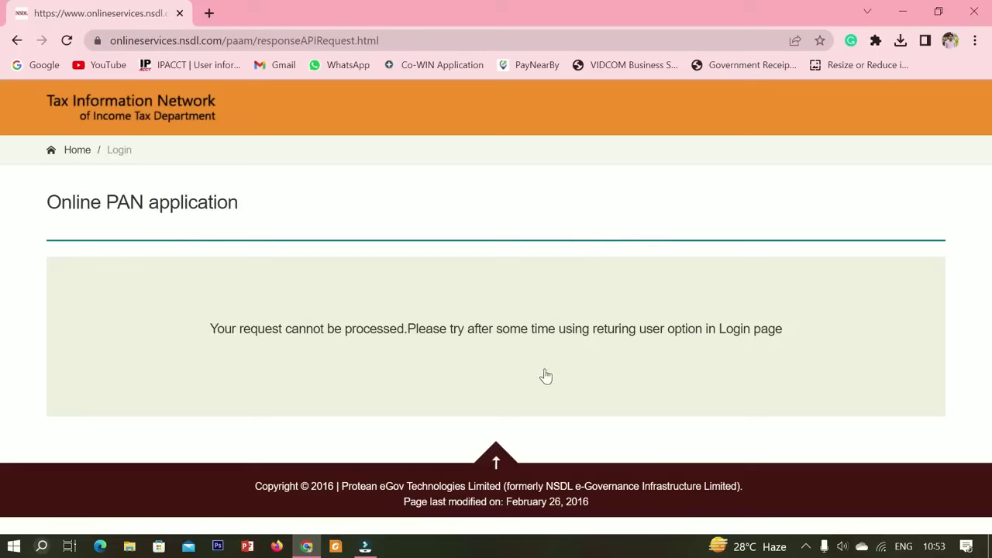
Return to the start page and switch to Continue With Application.
click(74, 154)
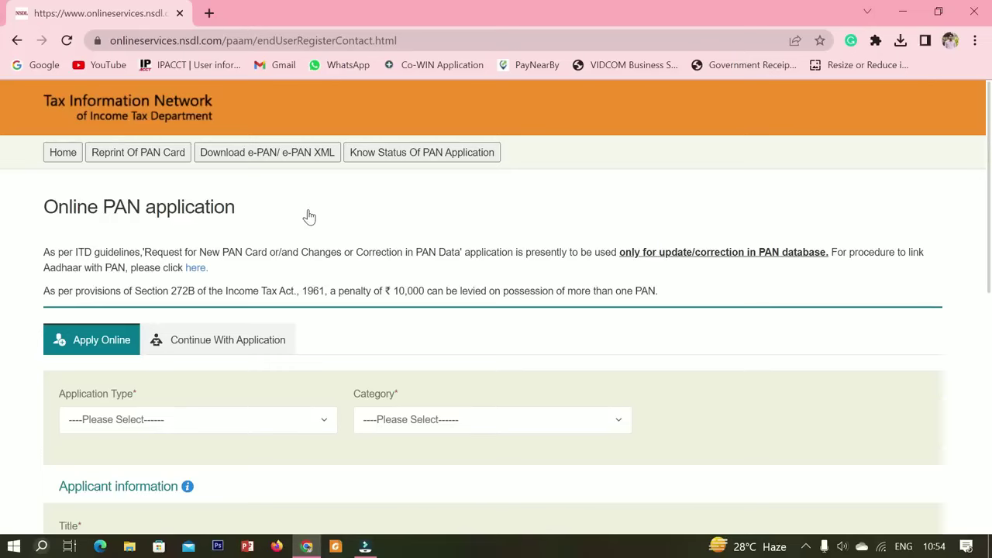
scroll(135, 277, down, 1)
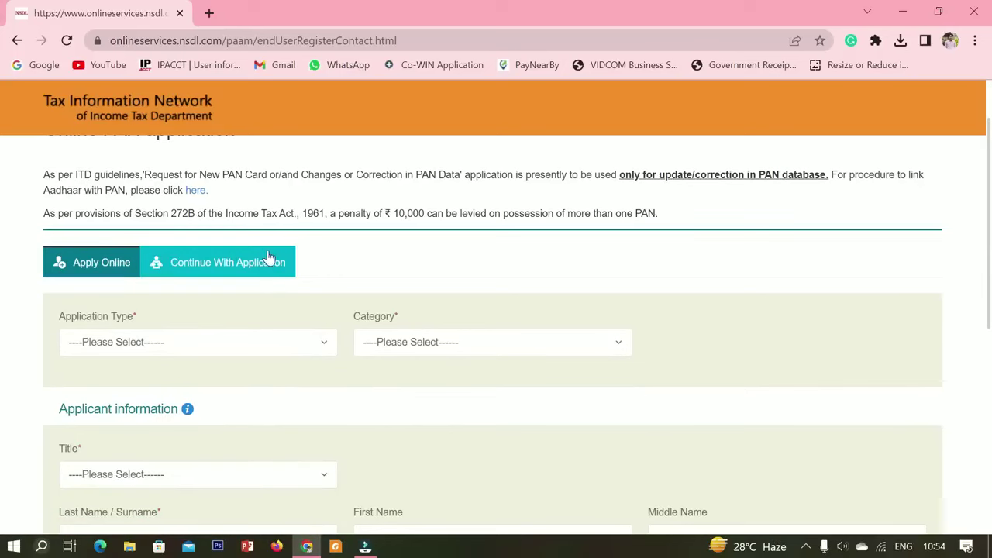
click(273, 276)
scroll(434, 269, down, 1)
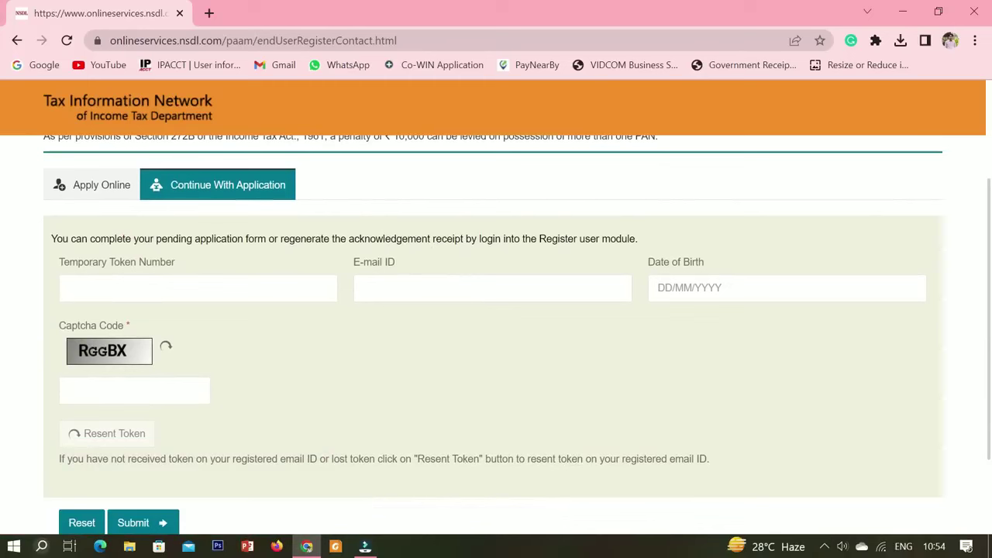
Enter the temporary token number, e-mail, date of birth and captcha, then submit.
click(192, 288)
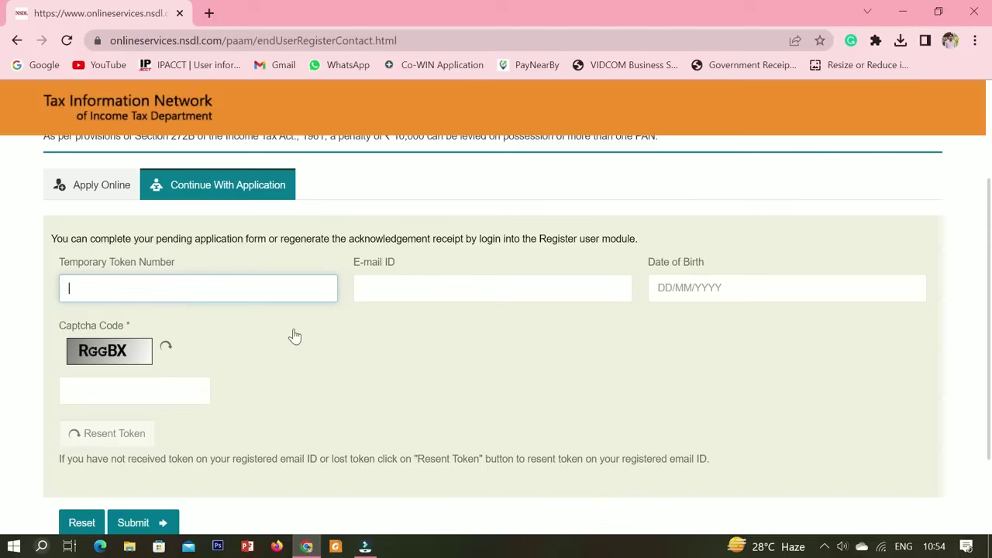
key(ctrl+v)
click(376, 288)
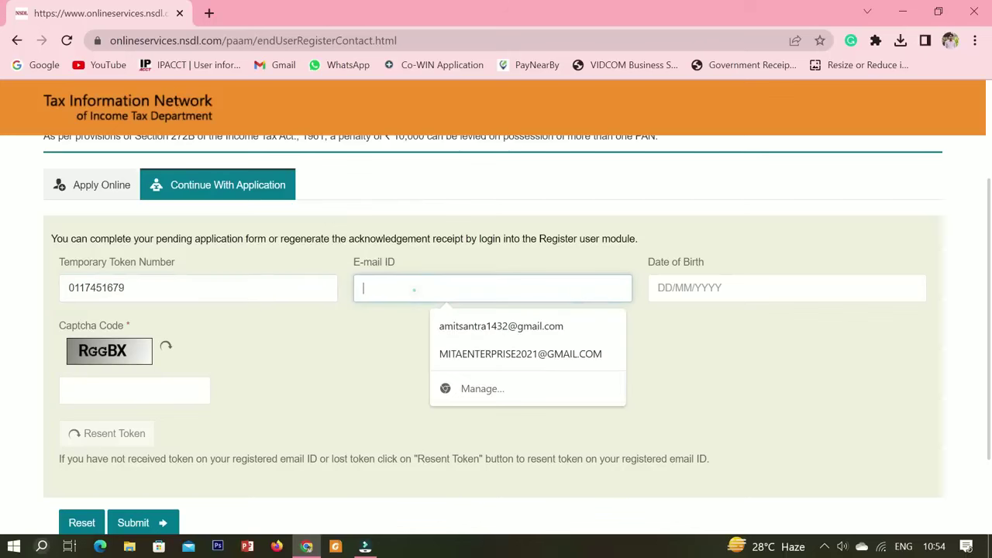
click(492, 330)
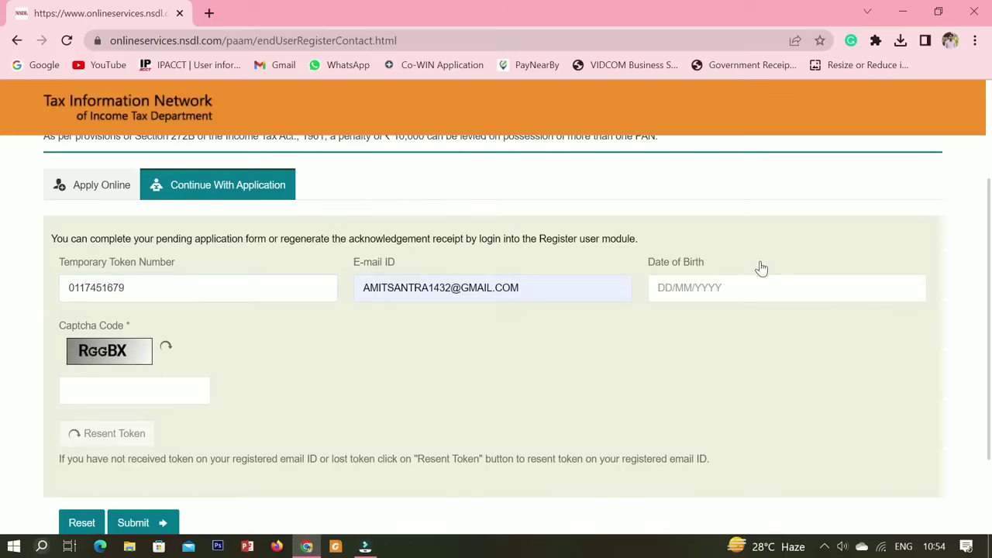
click(718, 288)
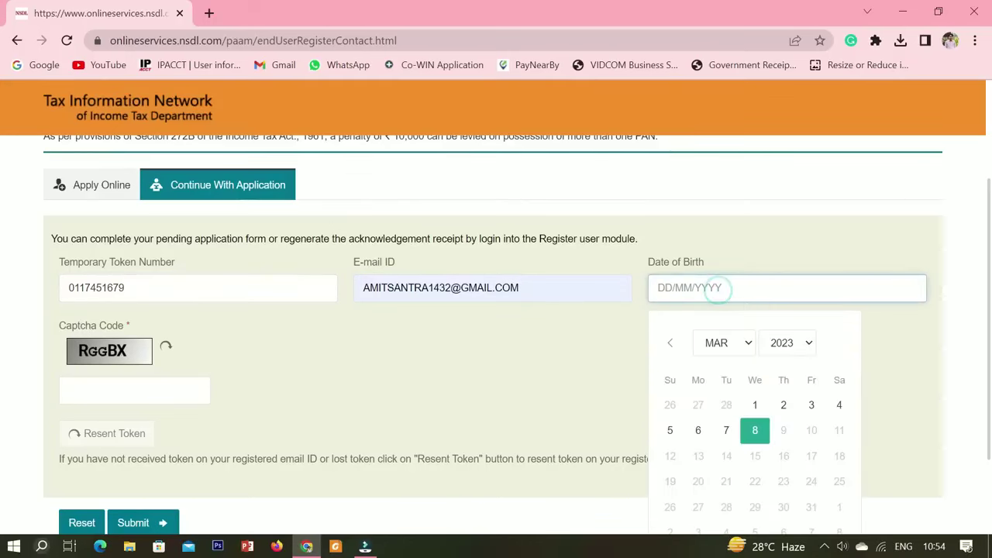
text(14/09/2000)
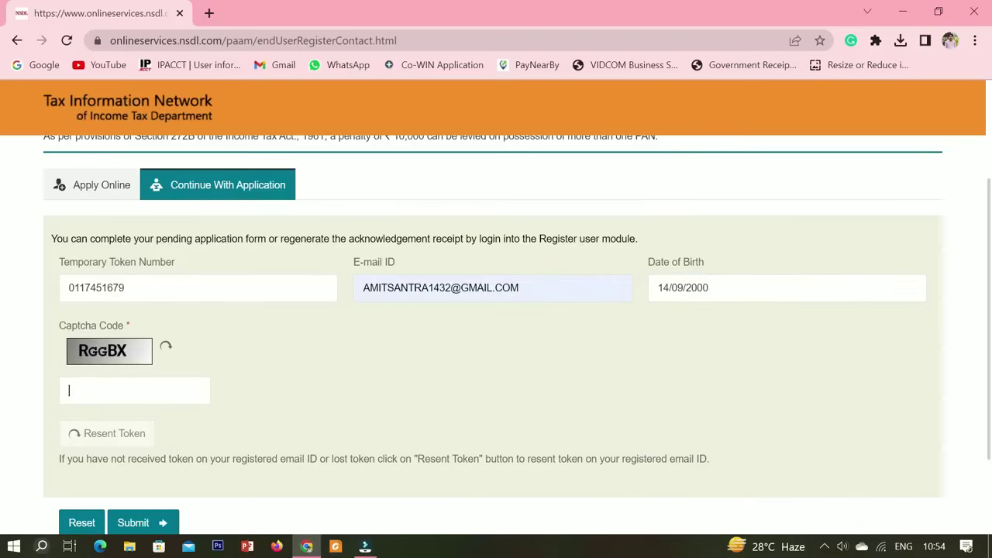
click(131, 390)
text(R)
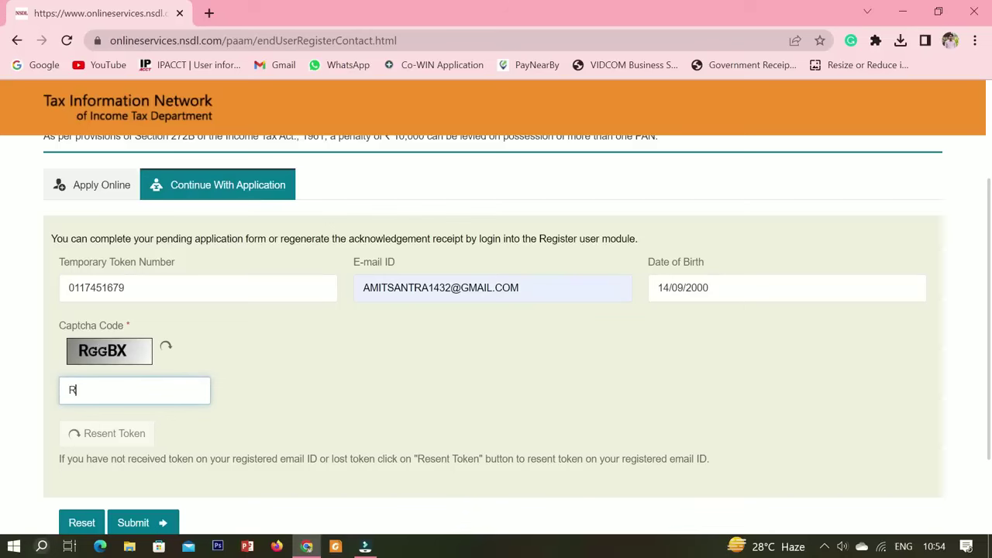
text(GGBX)
scroll(288, 379, down, 1)
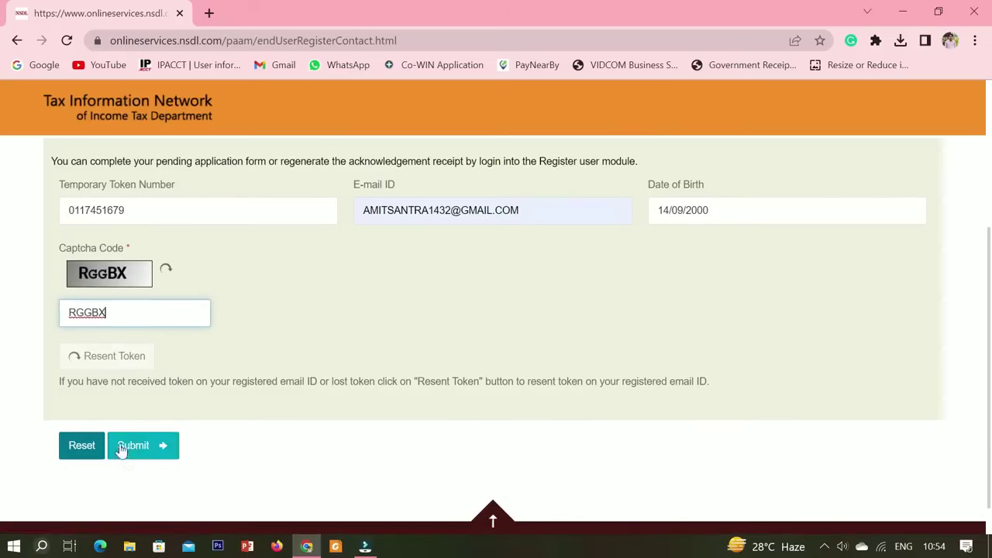
click(144, 449)
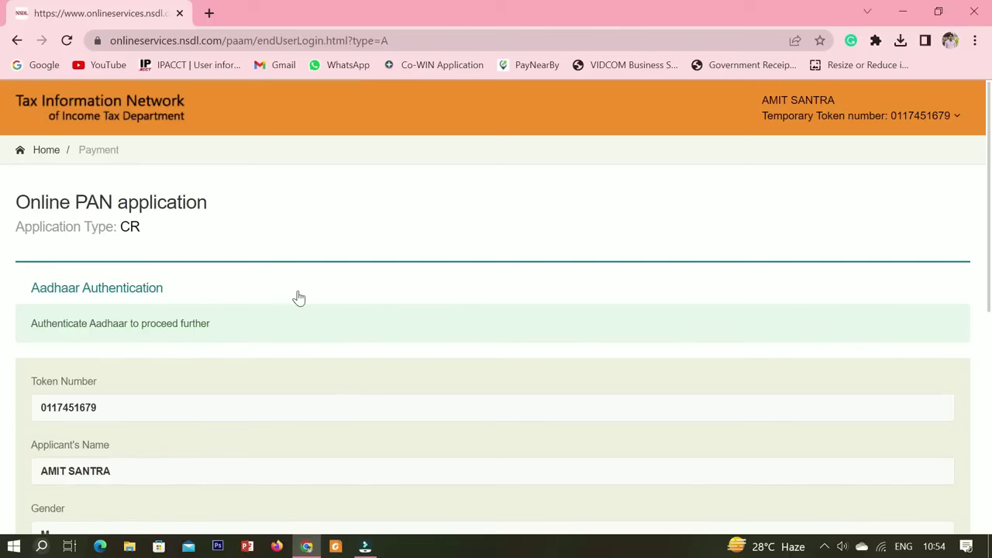
Tick the Aadhaar e-signing consent declaration and authenticate the reopened application.
scroll(298, 298, down, 2)
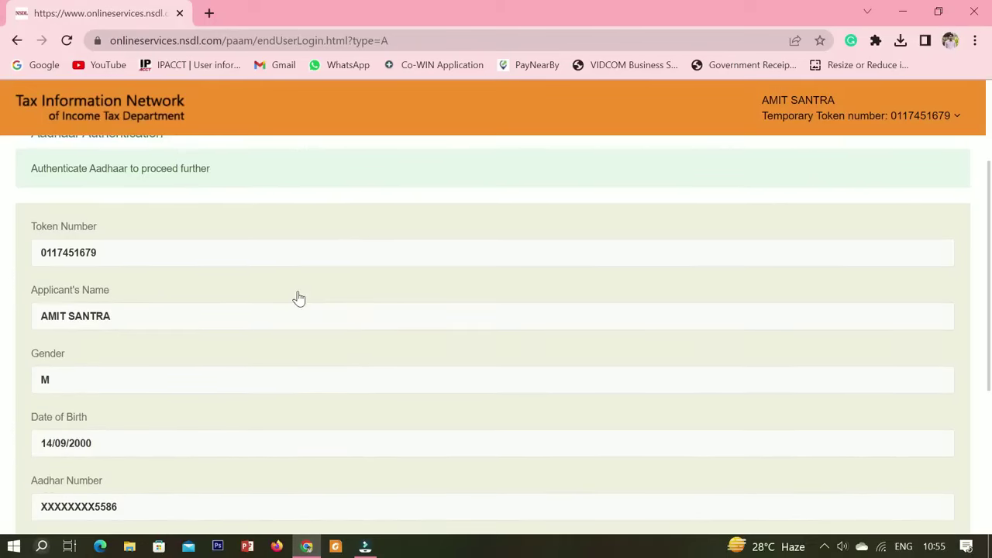
scroll(496, 333, down, 1)
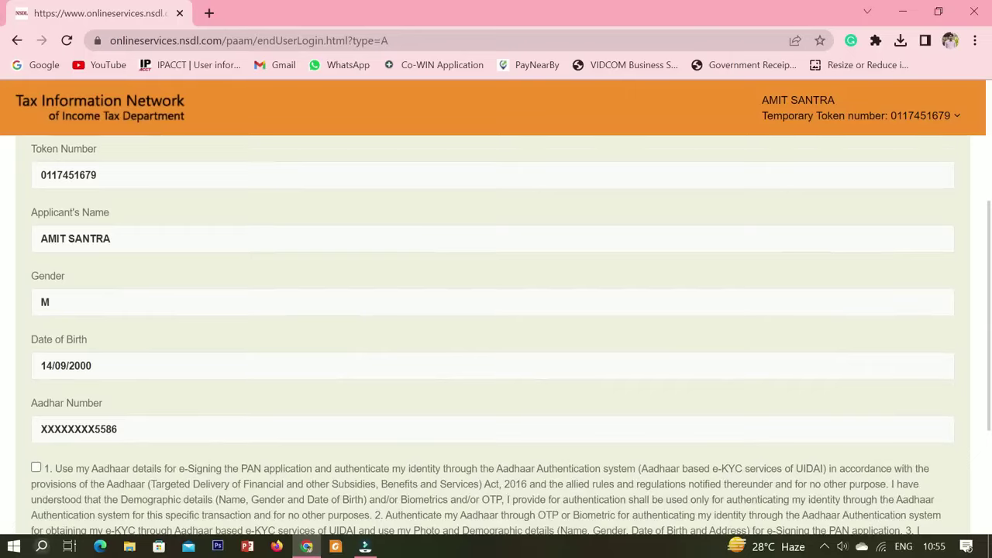
scroll(496, 333, down, 1)
scroll(192, 311, down, 1)
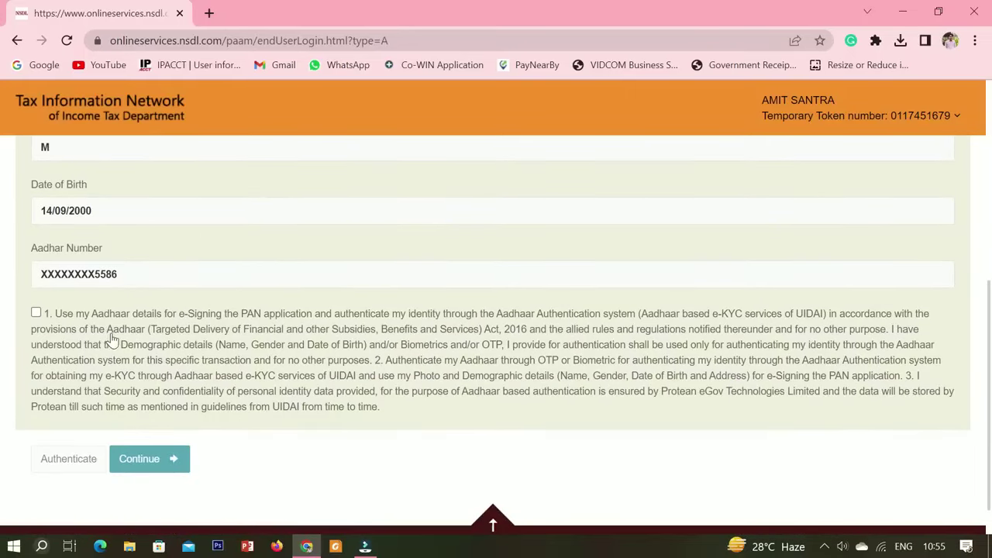
click(36, 313)
click(65, 453)
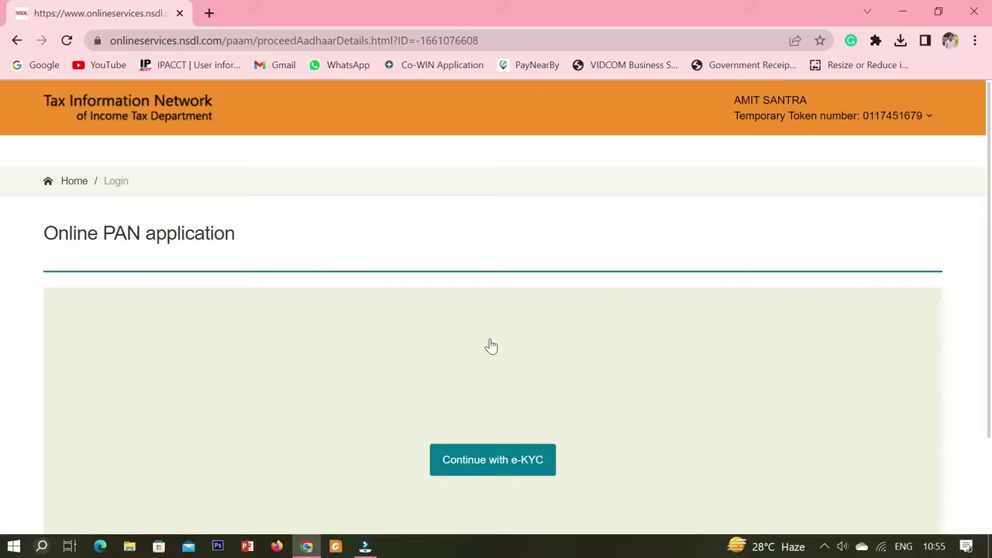
Continue with e-KYC, enter the received Aadhaar OTP, and submit it for verification.
scroll(492, 346, down, 1)
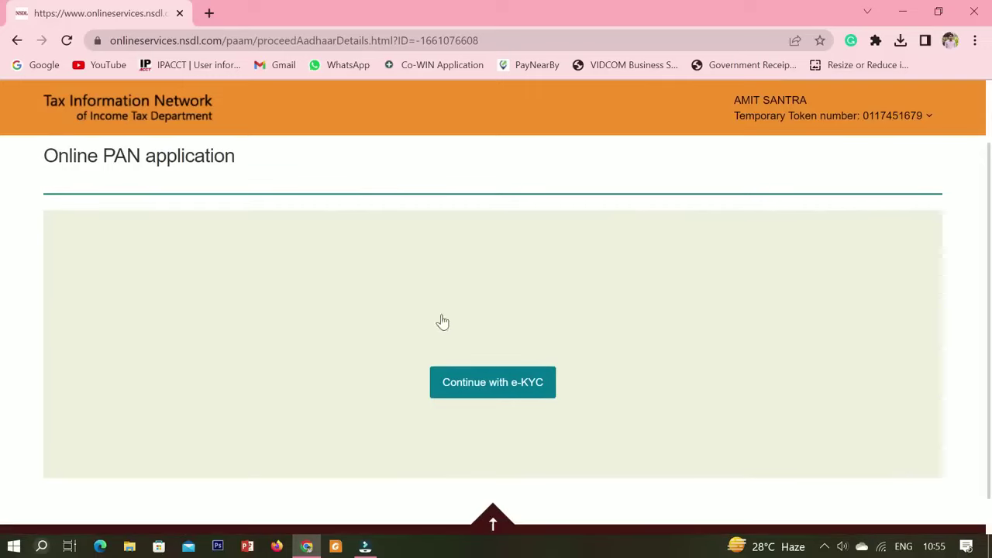
click(505, 392)
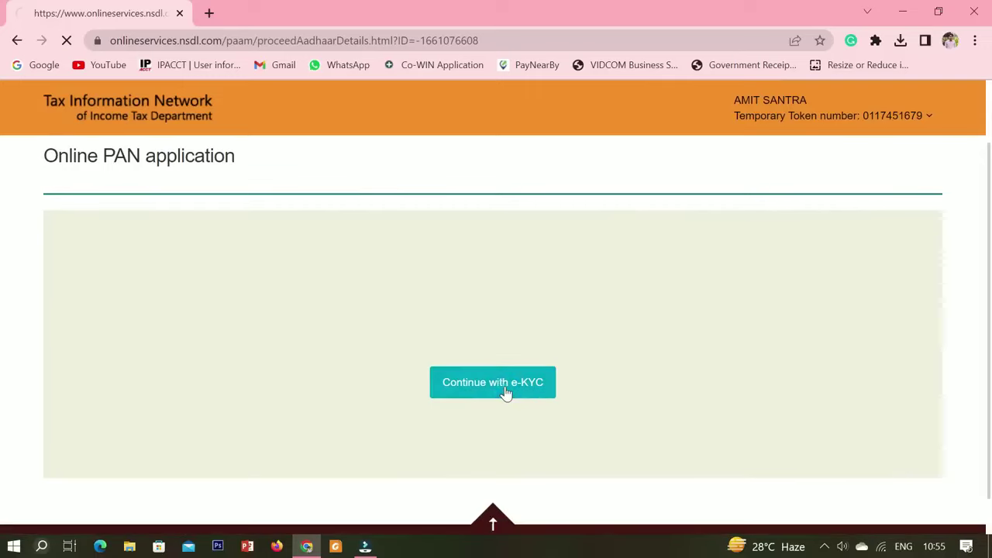
scroll(597, 367, down, 1)
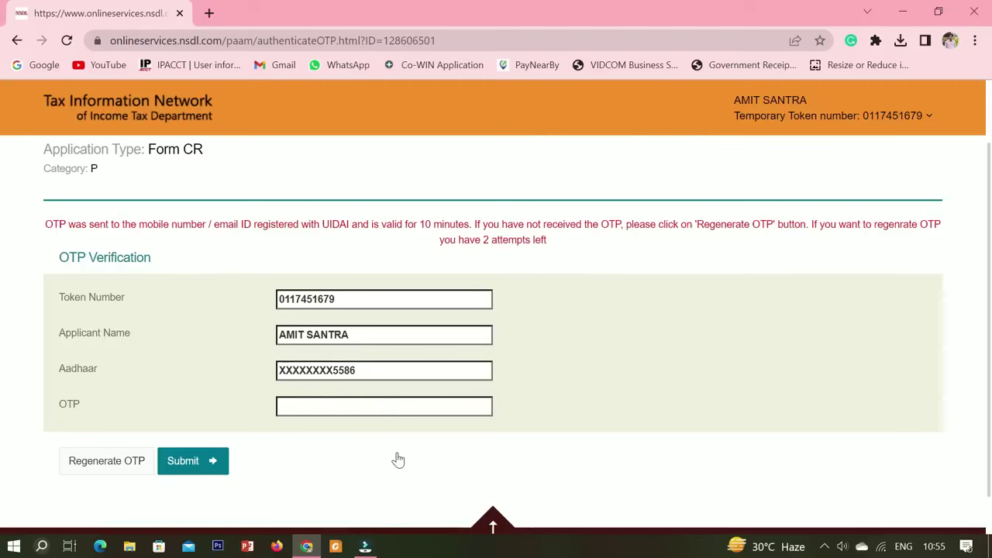
key(ctrl+v)
click(209, 468)
scroll(311, 347, down, 1)
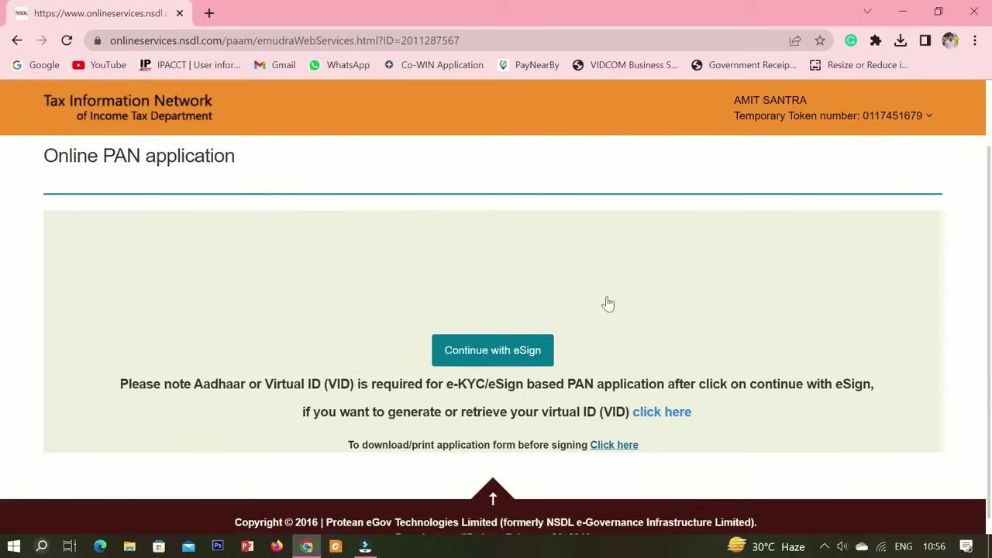
Continue with eSign to reach the Protean signature gateway.
click(517, 355)
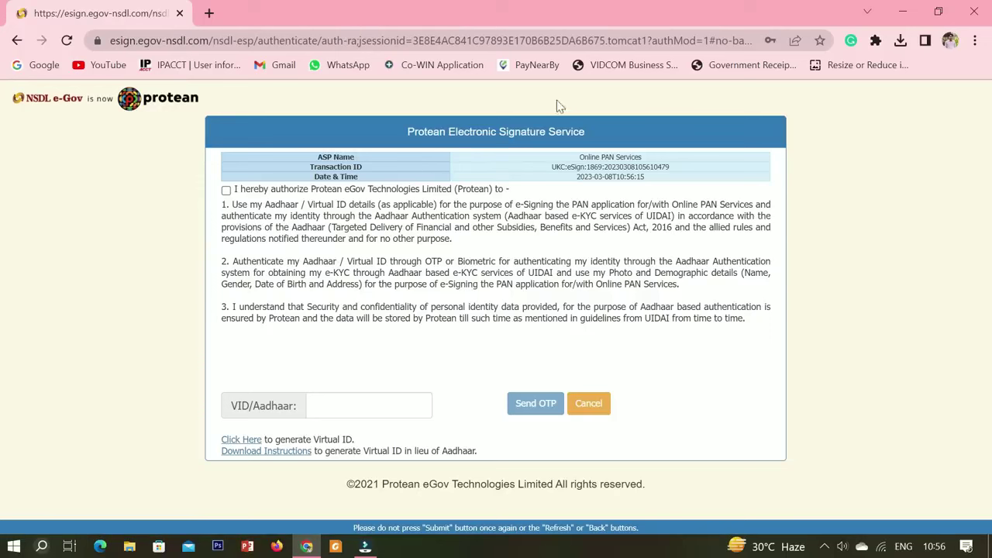
Authorize eSign, enter the Aadhaar number, request the OTP and verify it.
click(226, 190)
click(337, 402)
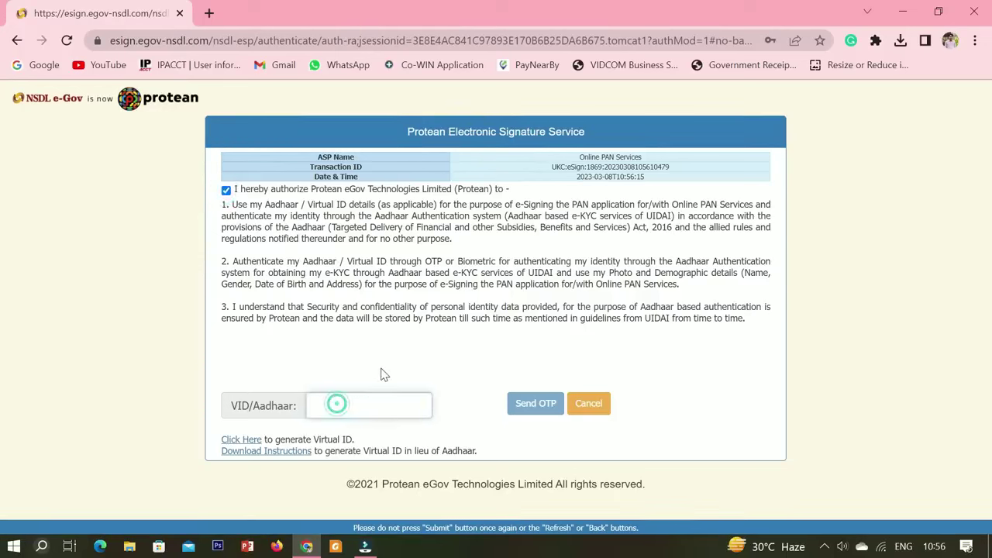
key(ctrl+v)
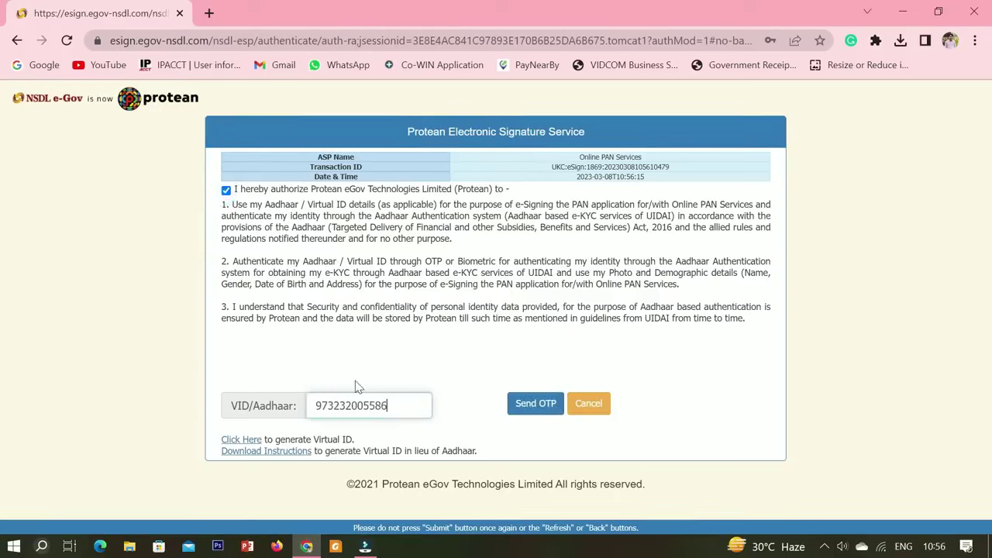
click(545, 417)
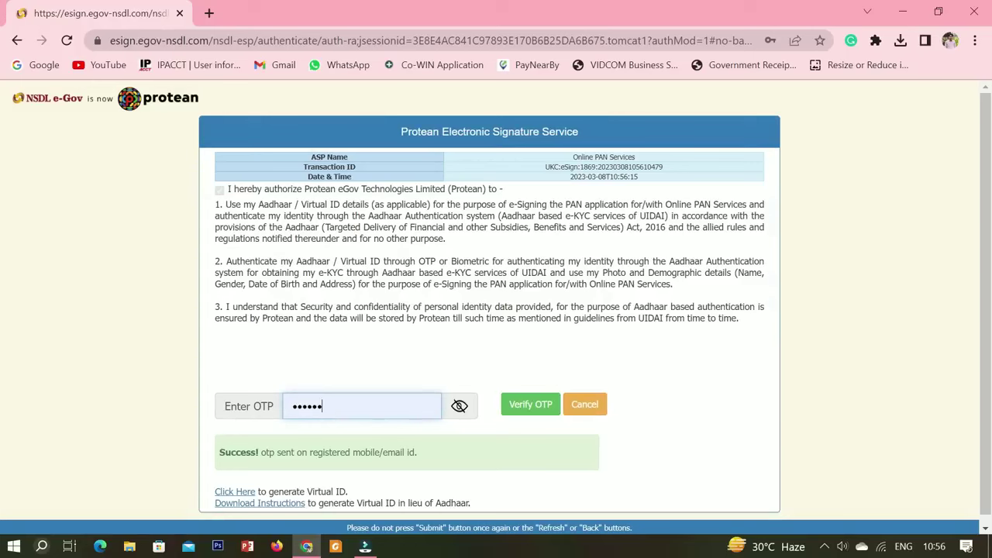
scroll(496, 310, down, 1)
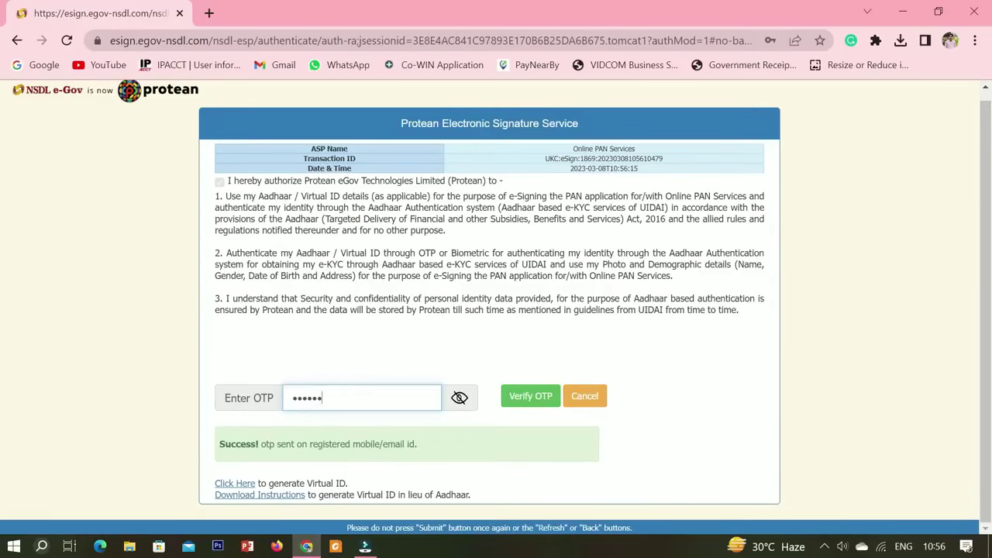
click(529, 400)
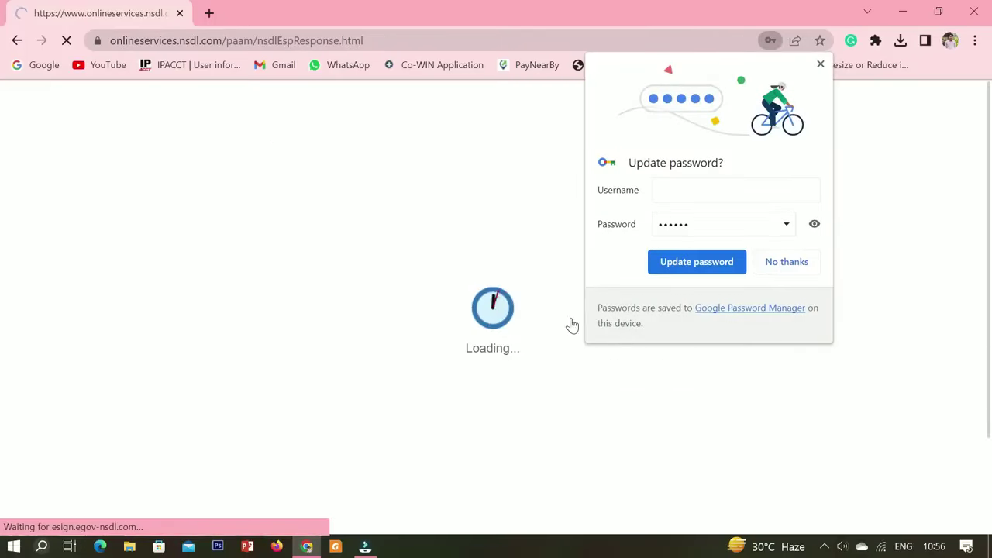
Dismiss Chrome's password prompt and open the signed PAN correction PDF with the date-of-birth password.
click(779, 262)
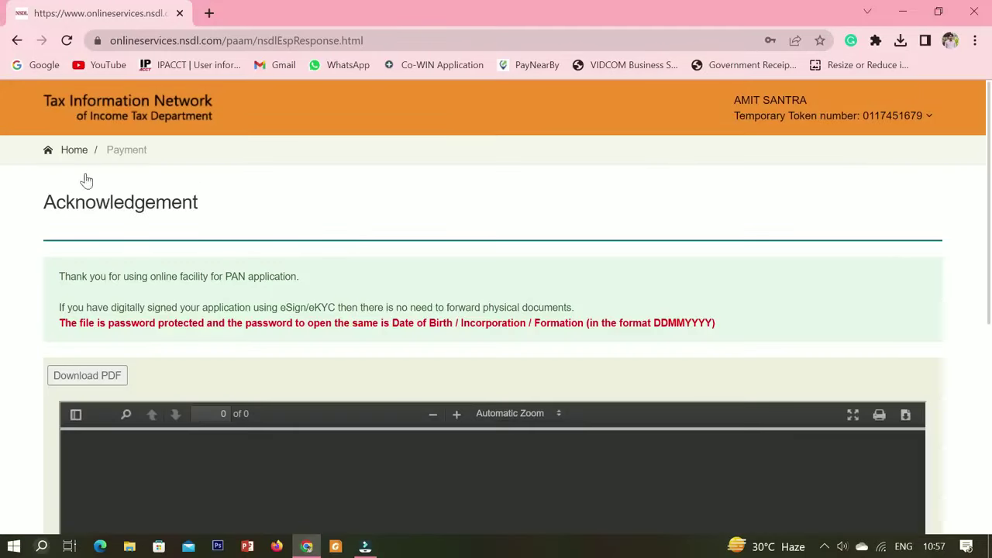
scroll(349, 268, down, 1)
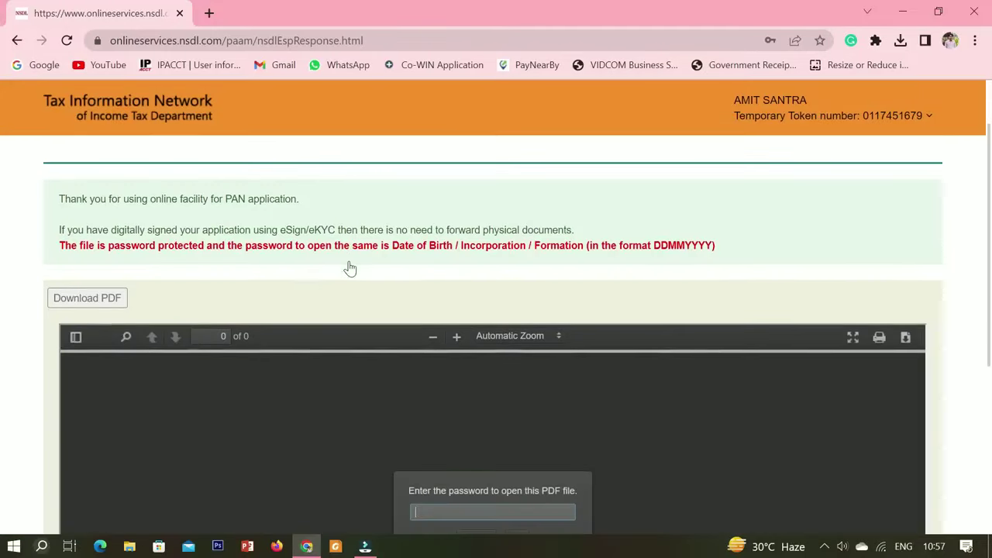
scroll(382, 266, down, 2)
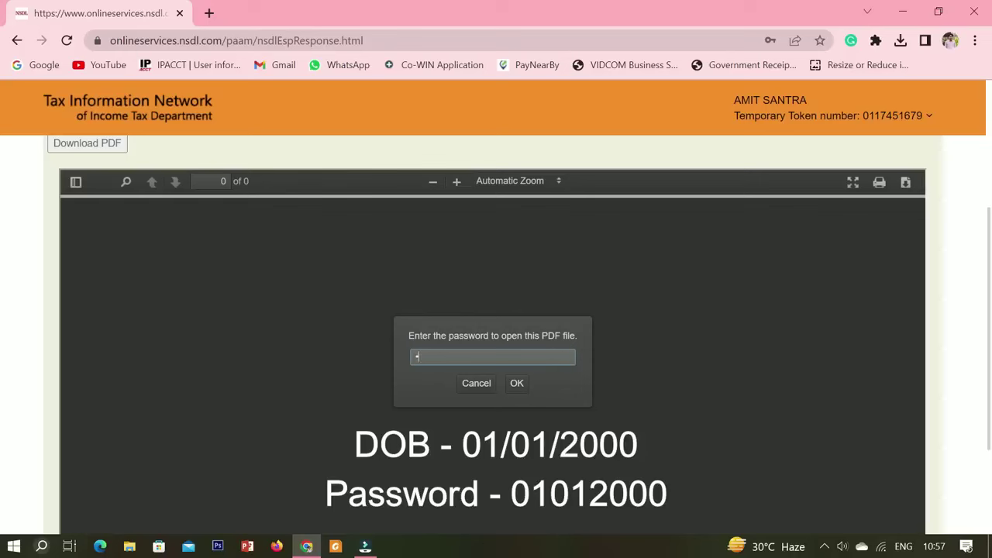
click(516, 384)
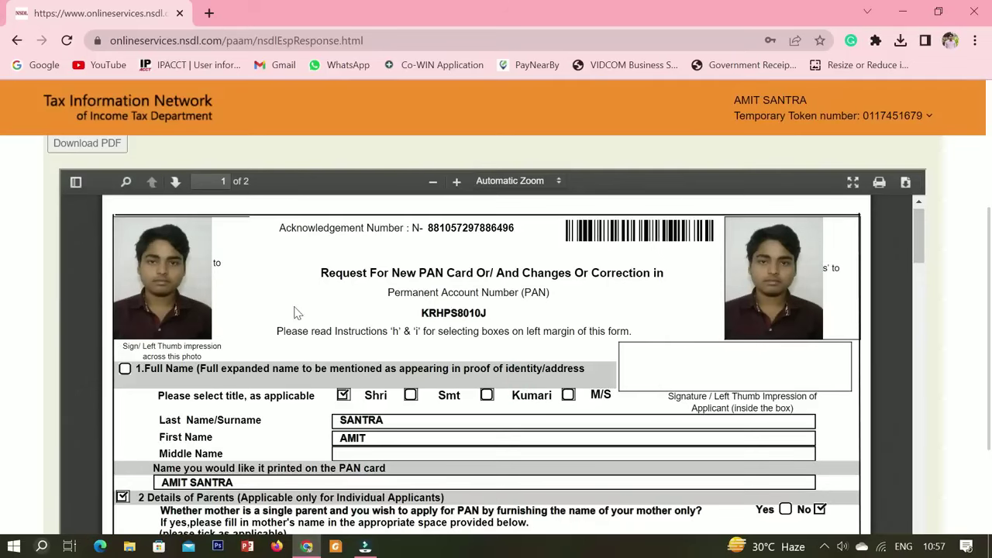
Review the 2-page signed PAN application and save it as a 56.0 KB PDF file.
scroll(413, 366, down, 3)
scroll(413, 366, down, 8)
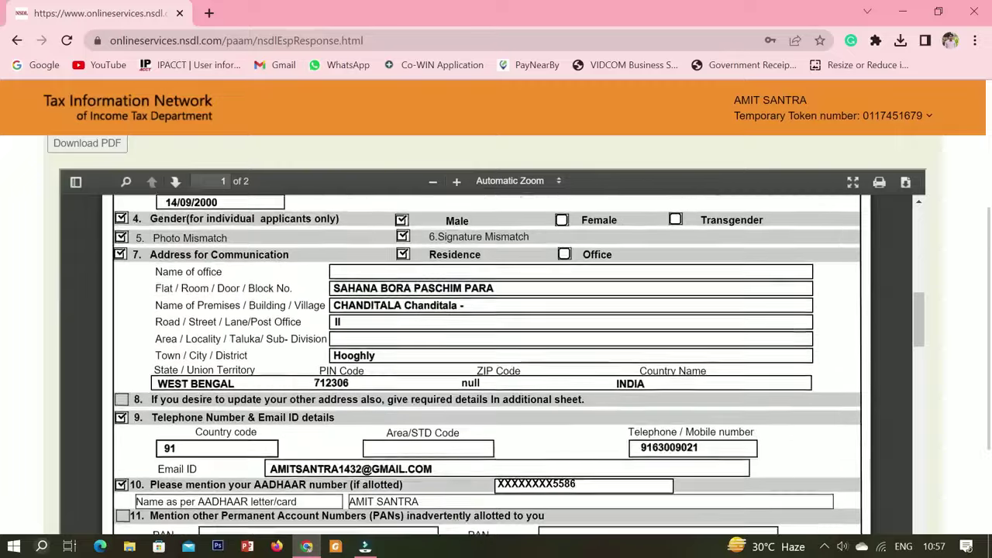
scroll(693, 288, up, 15)
scroll(569, 323, down, 2)
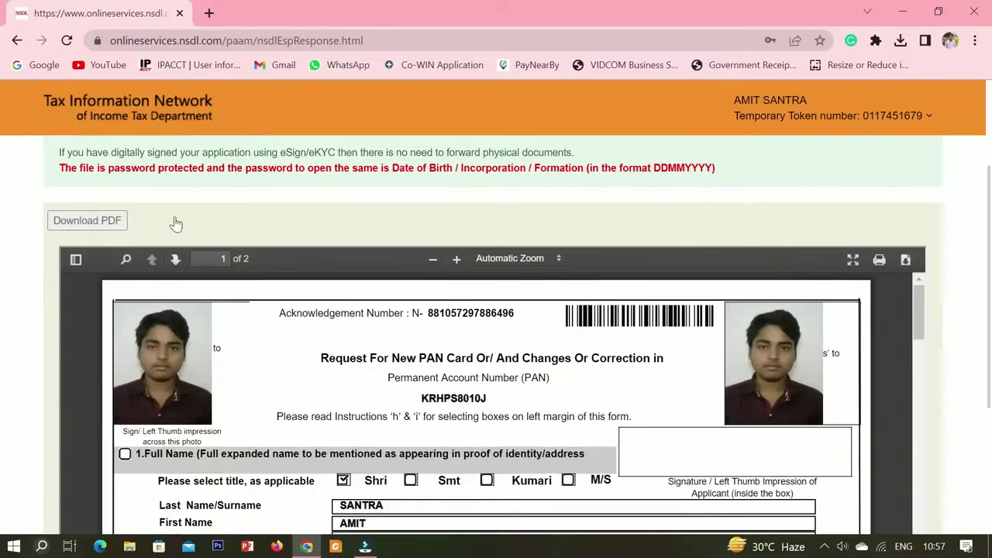
click(107, 222)
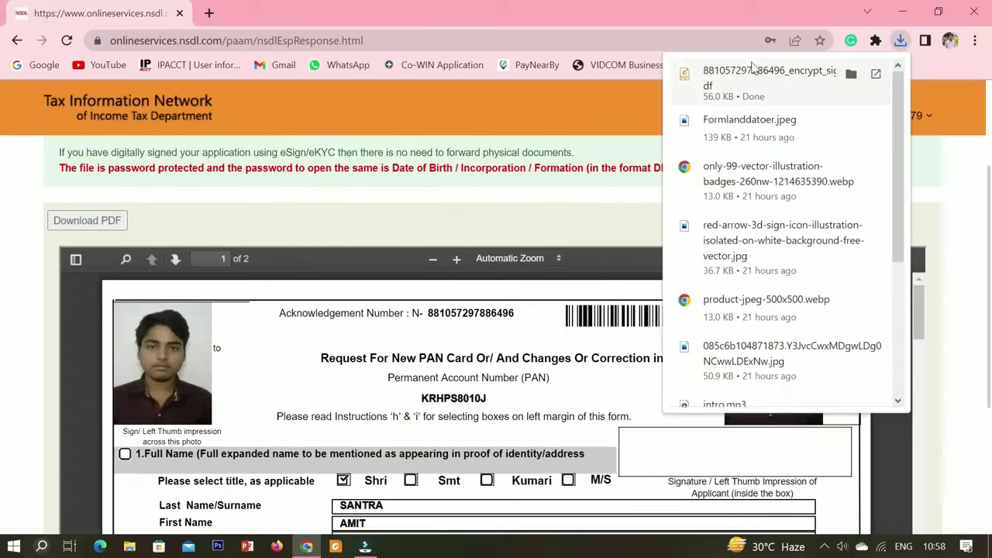
click(638, 120)
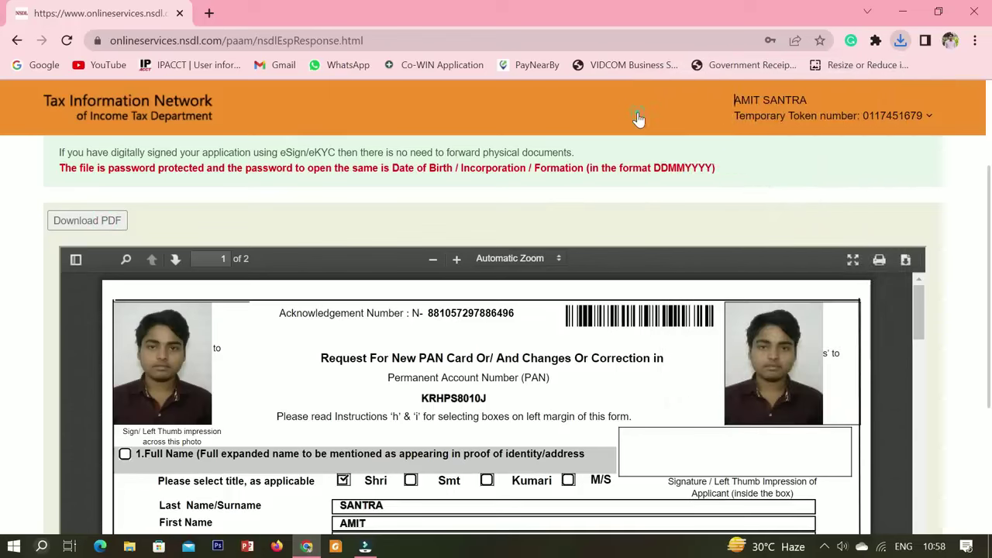